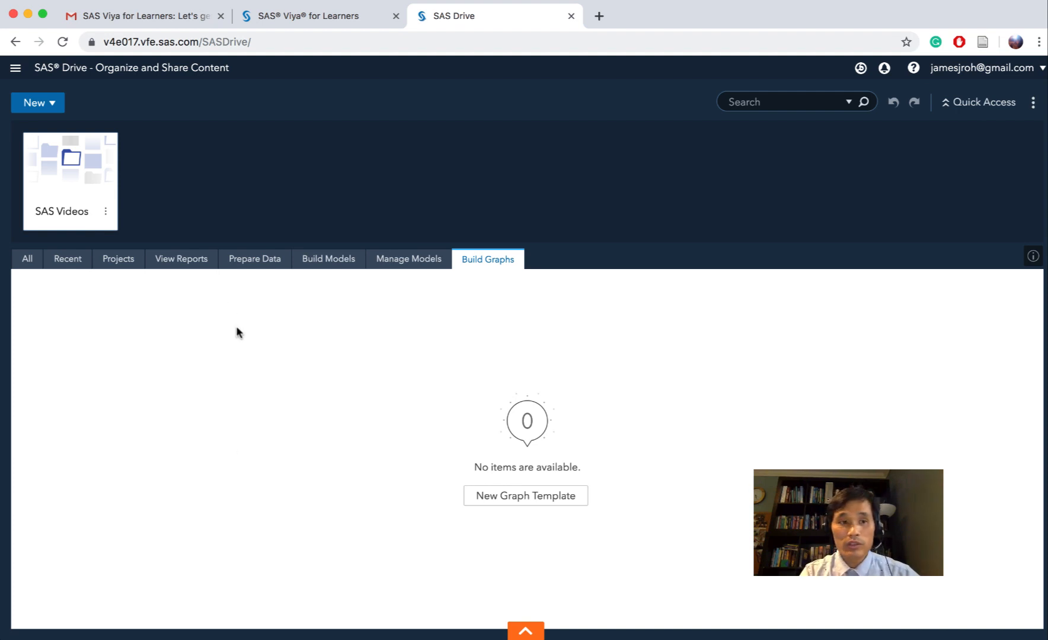
Open Explore and Visualize Data and start a new report from a data source
click(16, 69)
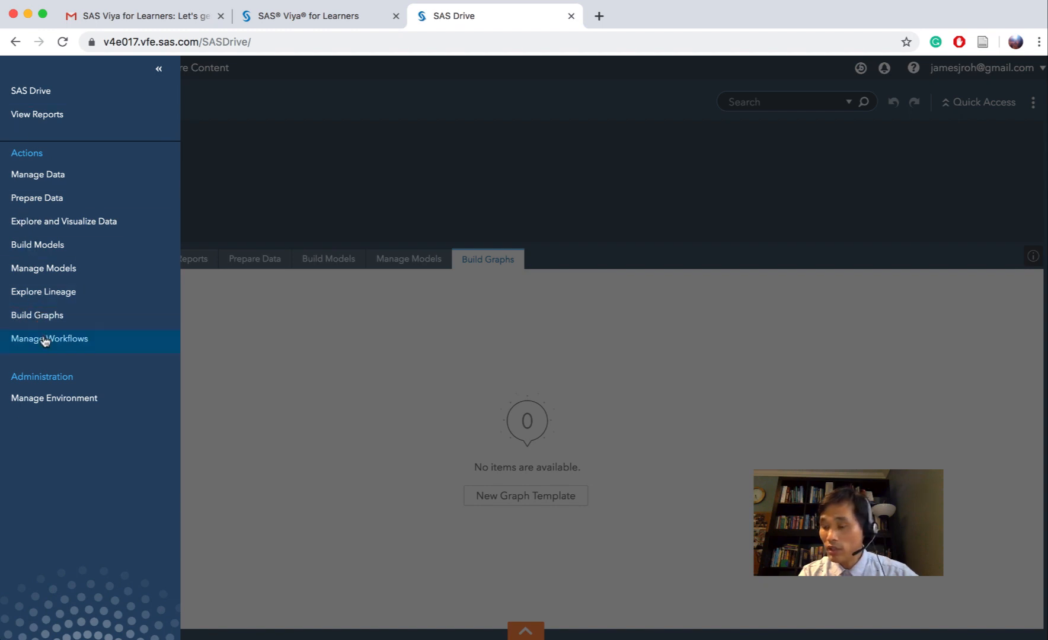
click(66, 233)
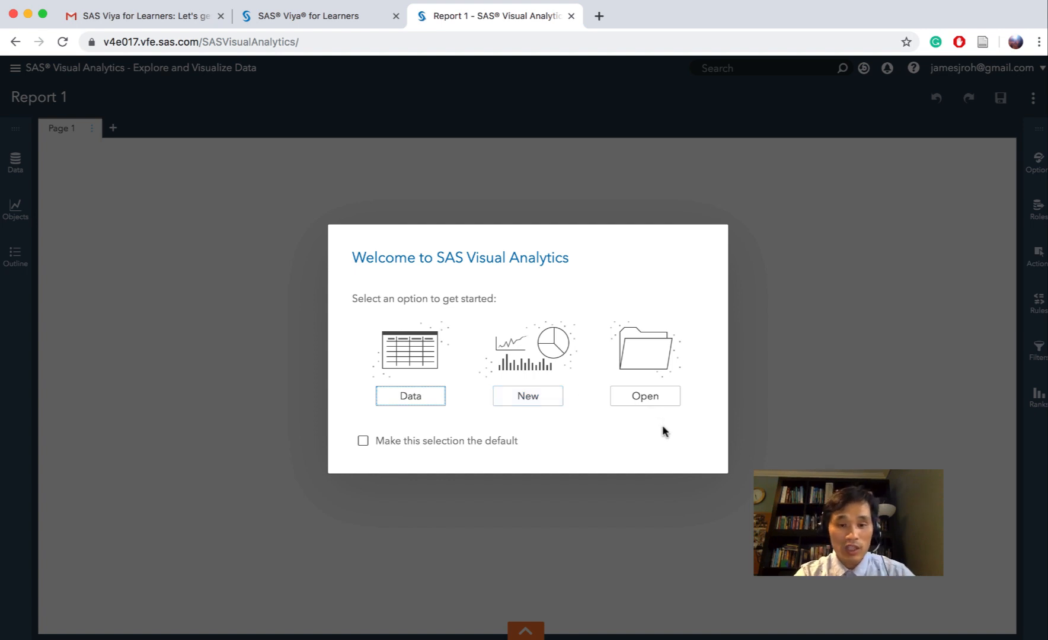
click(409, 398)
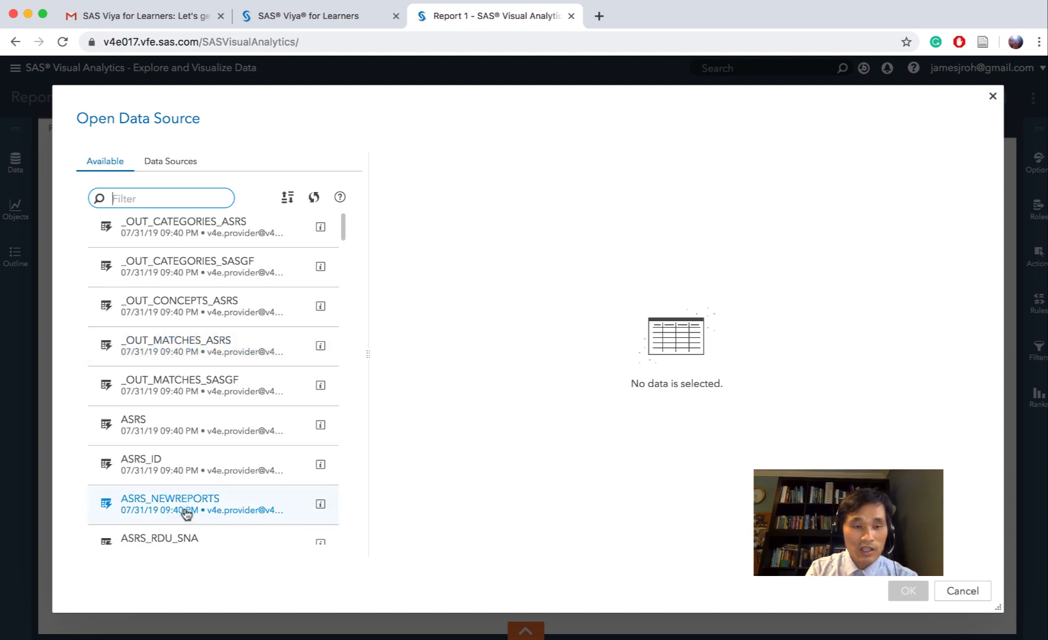
Select the VS_BANK table from the available data sources
scroll(187, 513, down, 15)
scroll(187, 514, down, 20)
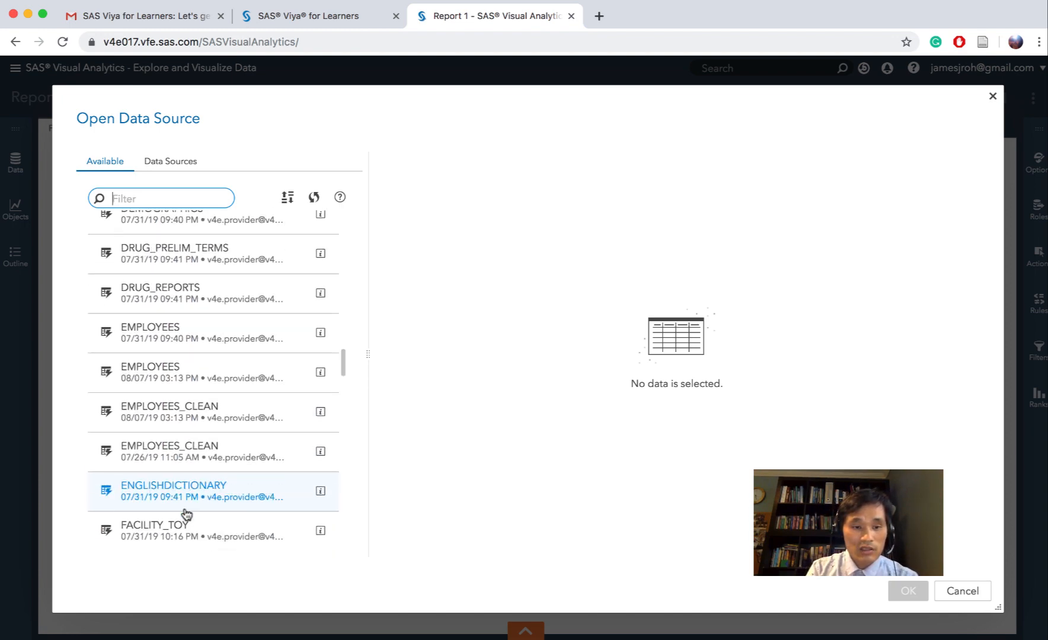
scroll(187, 514, down, 20)
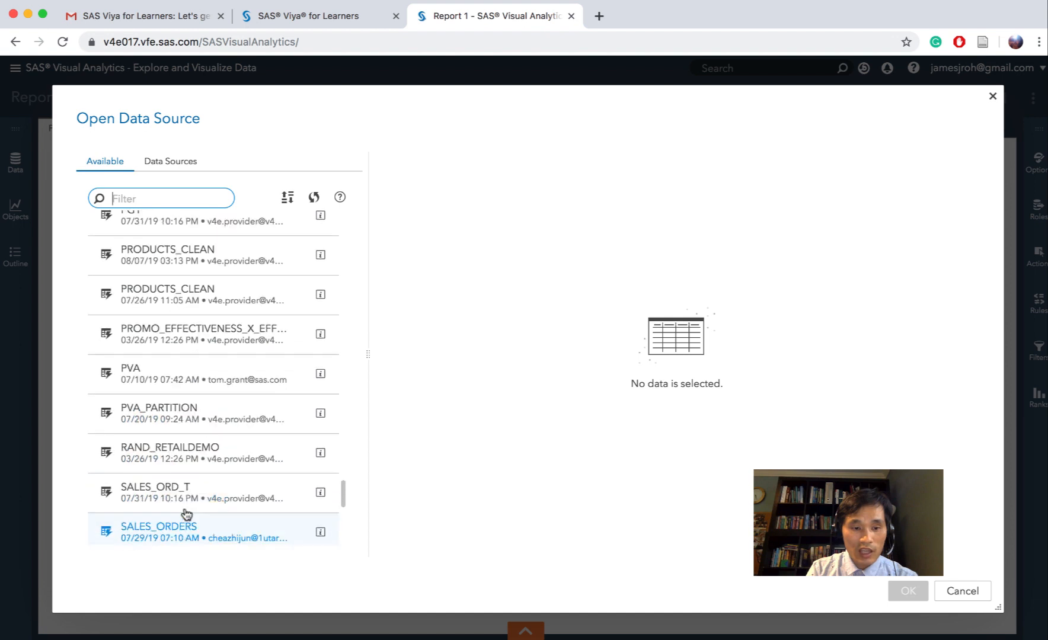
scroll(187, 513, down, 5)
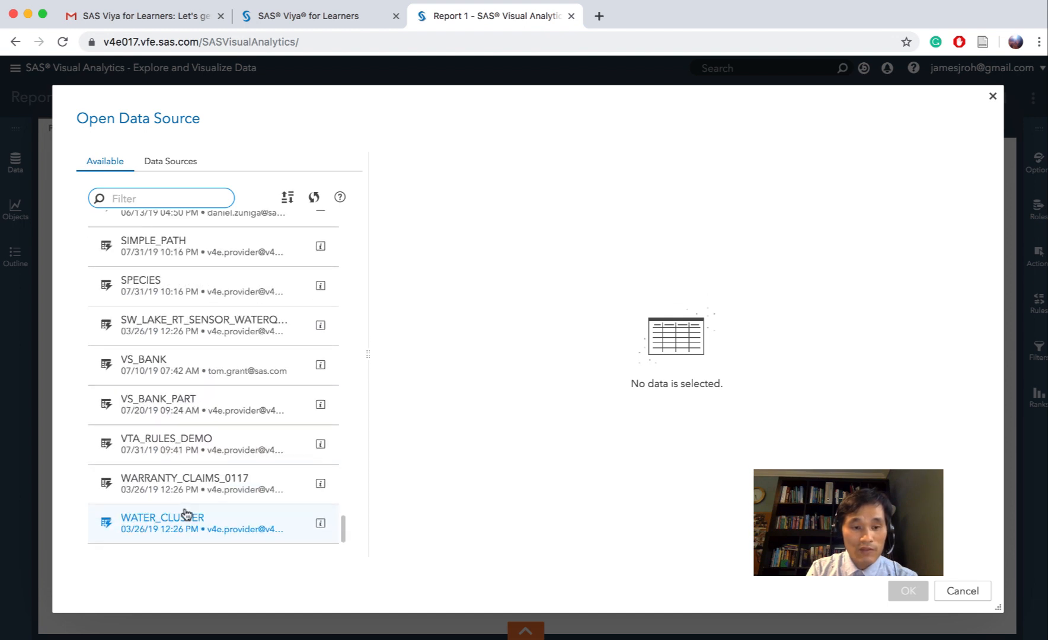
click(158, 371)
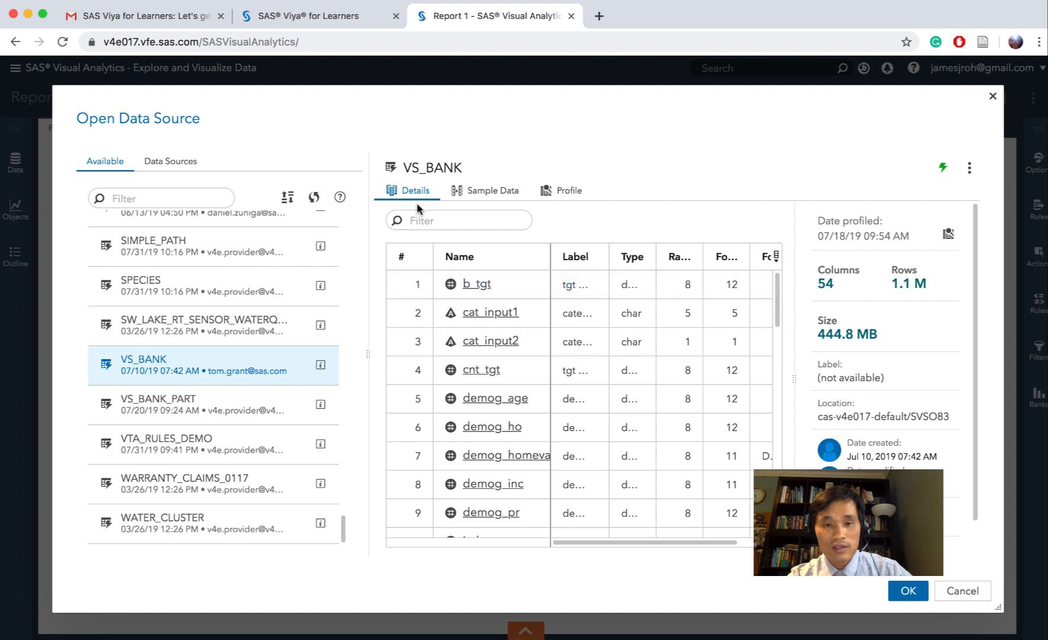
Examine the column details of VS_BANK and its sample rows across the demographic and rfm columns
click(483, 313)
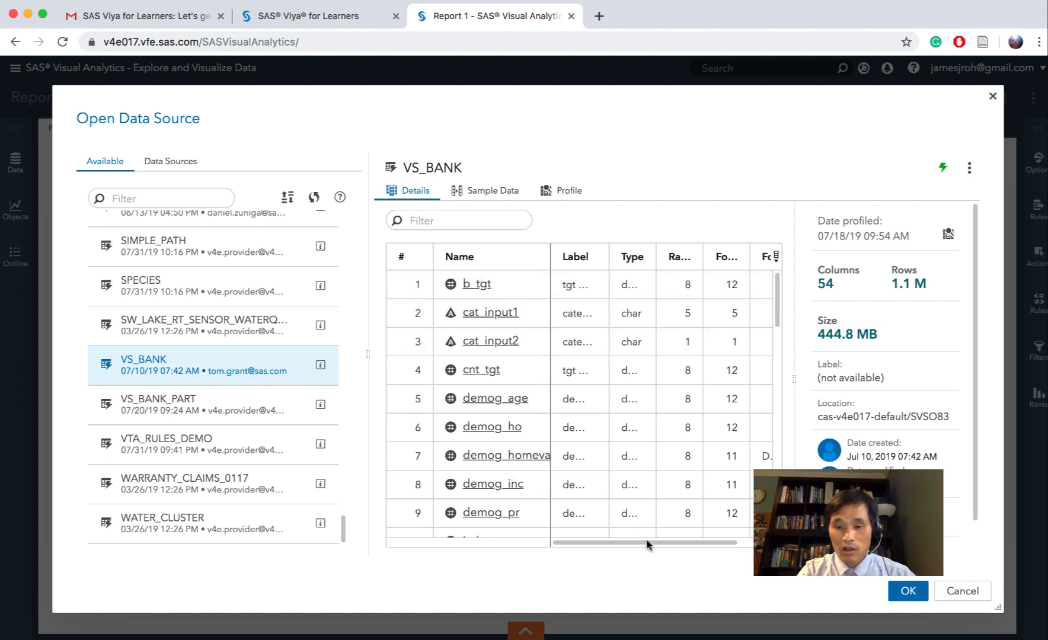
drag(668, 541, 709, 540)
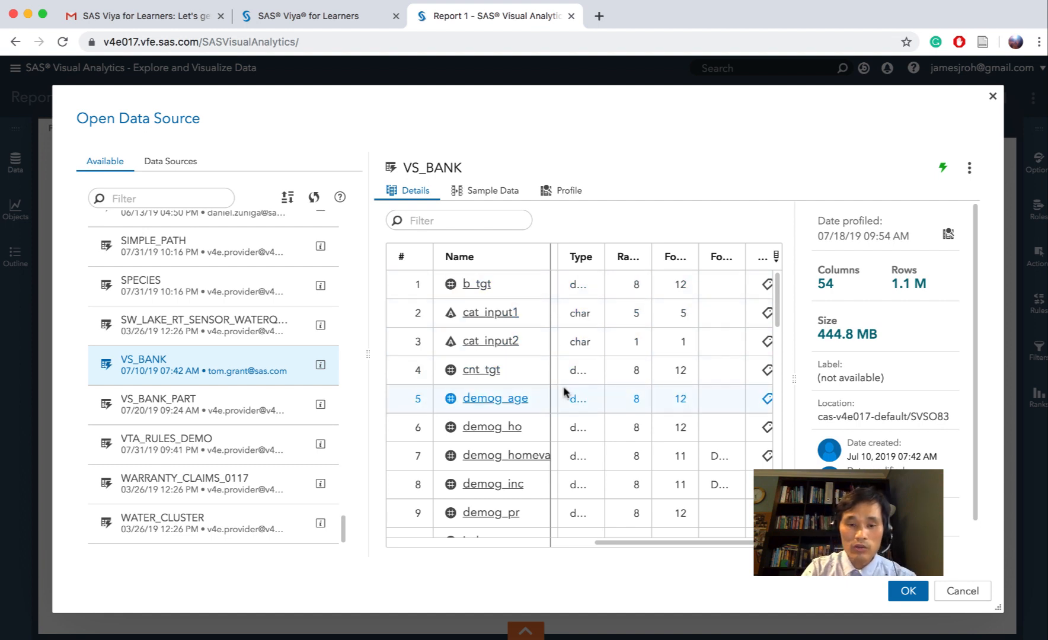
click(487, 196)
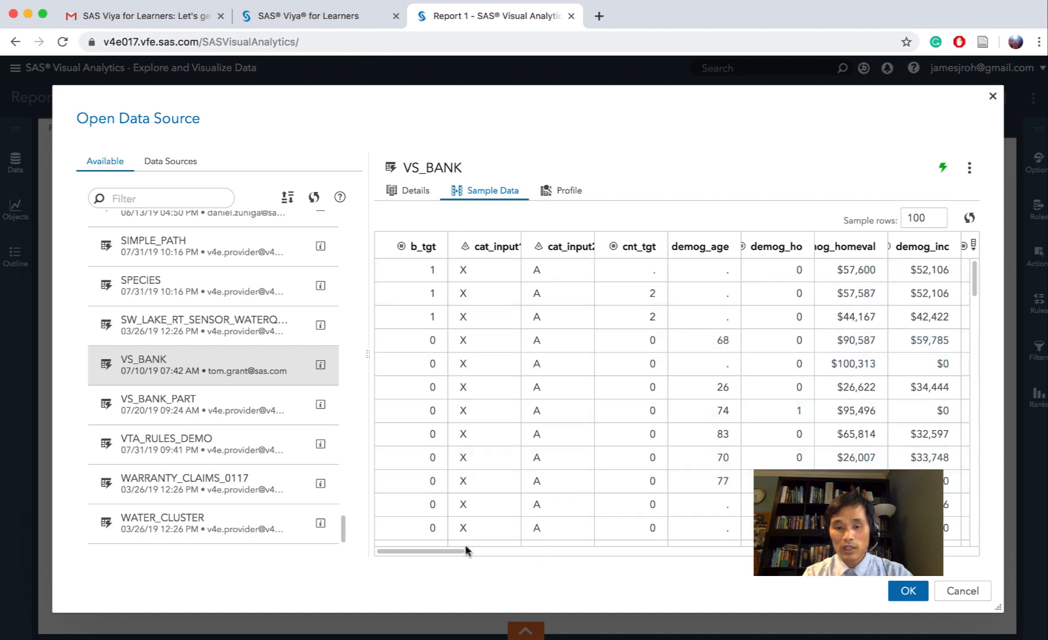
scroll(498, 550, right, 3)
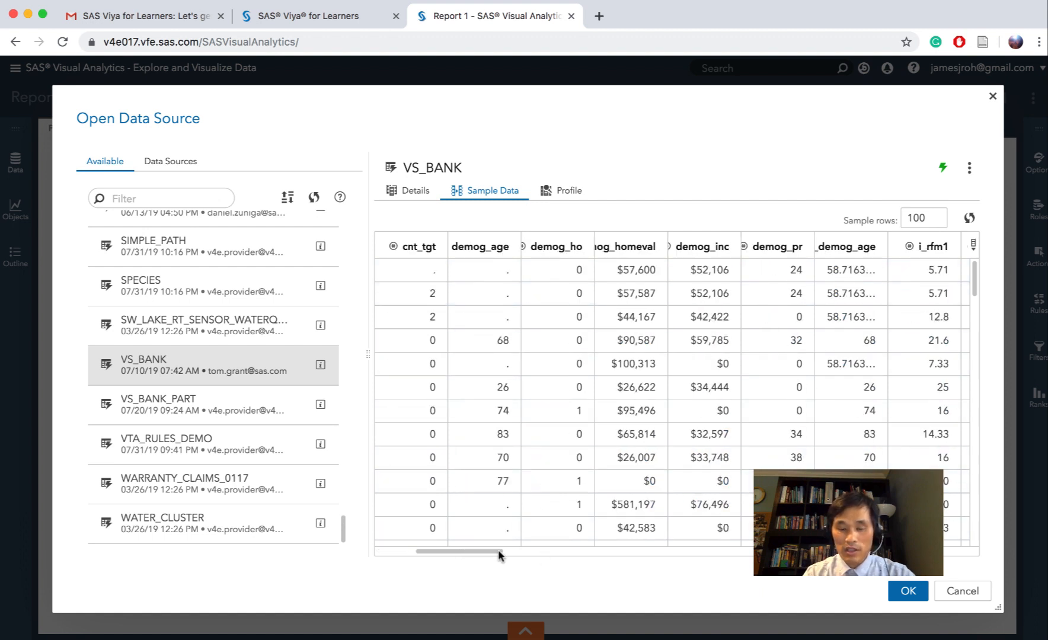
drag(498, 551, 535, 550)
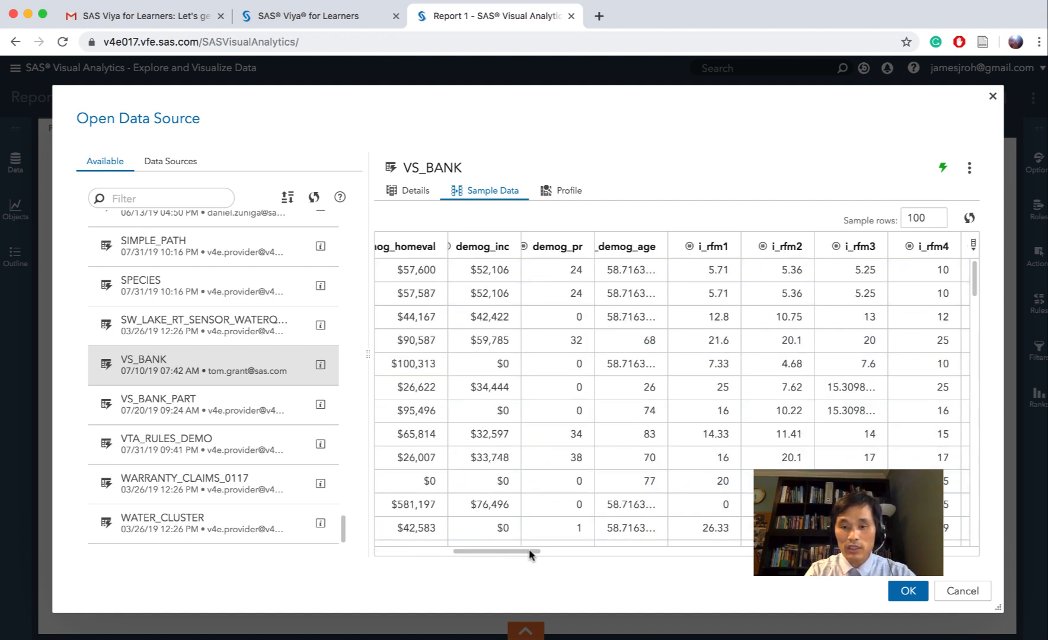
scroll(581, 552, right, 5)
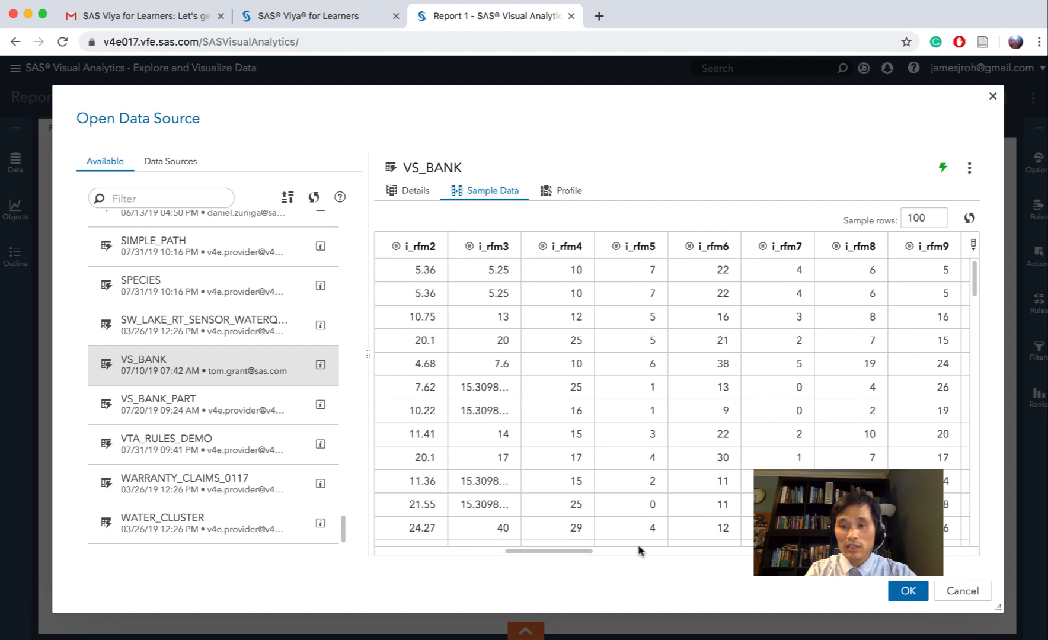
scroll(640, 551, right, 5)
drag(639, 550, 739, 556)
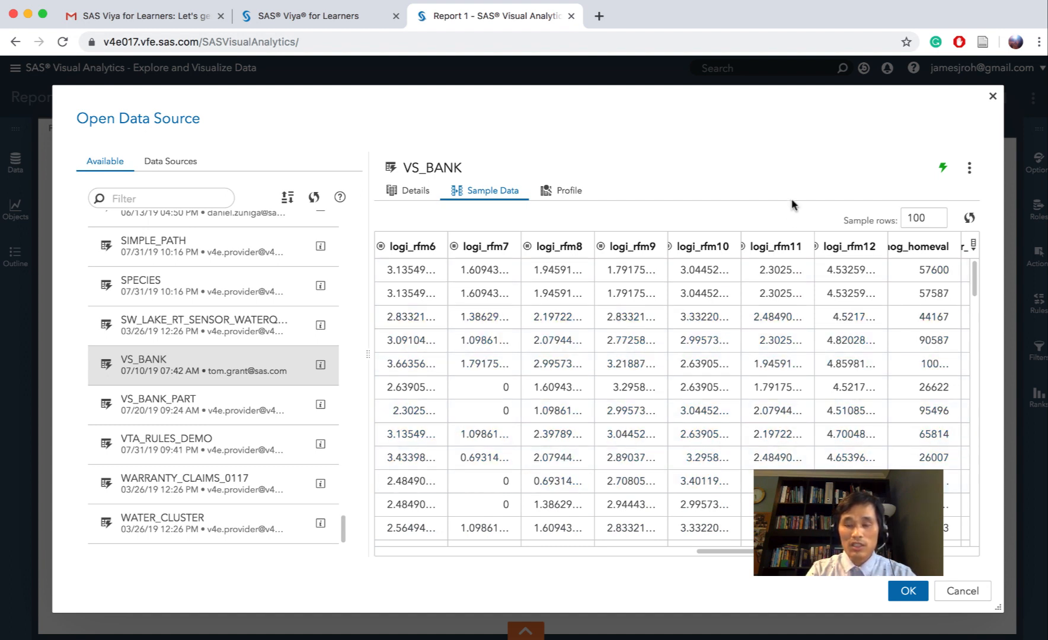
Review the VS_BANK profile report, from unique and null values to mean, median and standard deviation
click(565, 192)
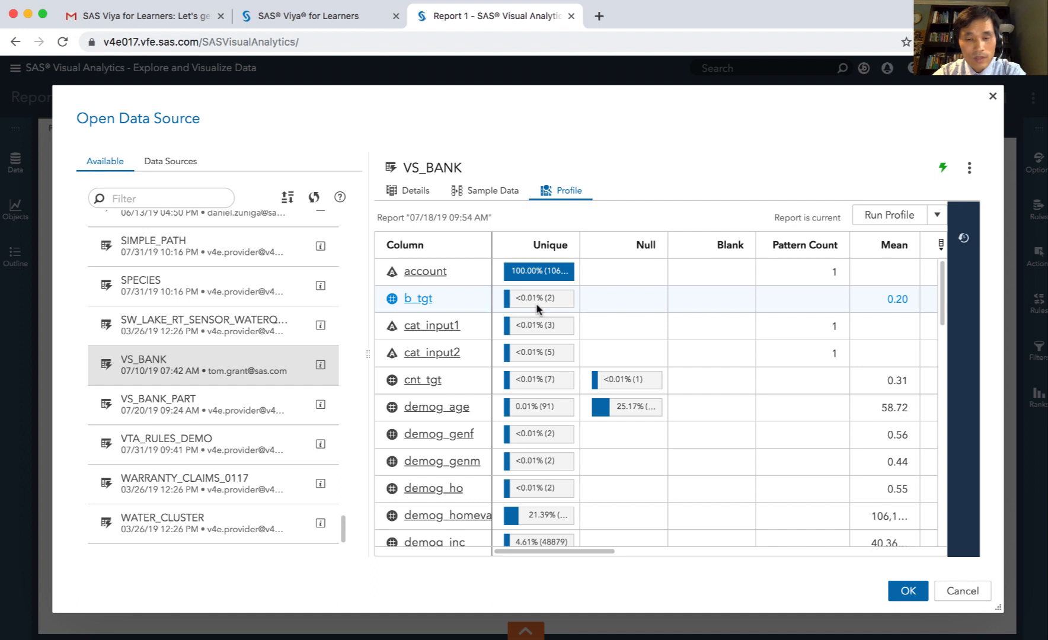
mouse_move(535, 303)
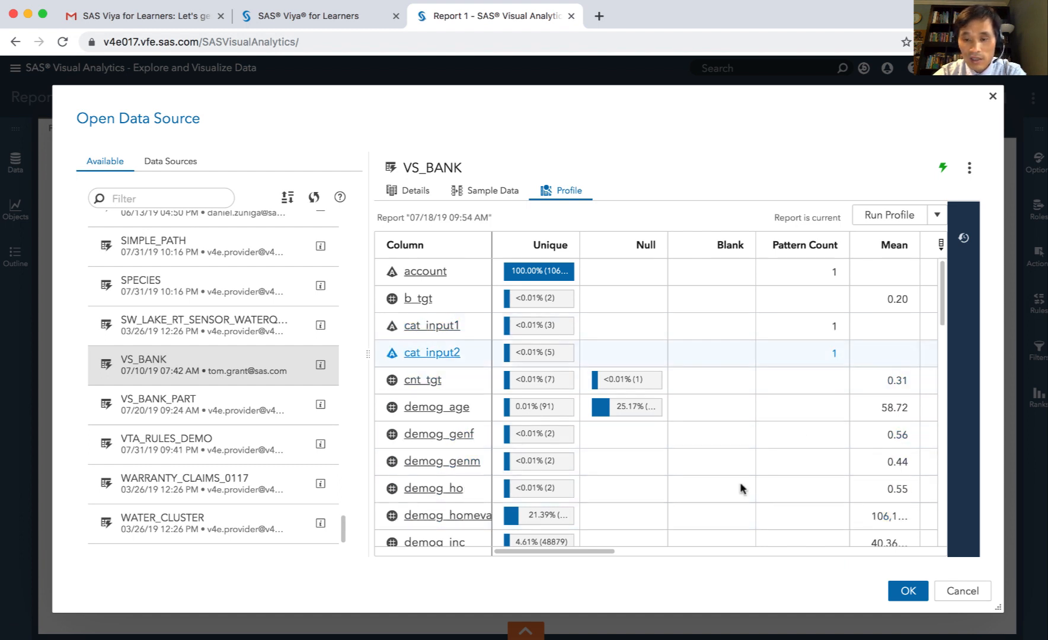
scroll(660, 550, right, 3)
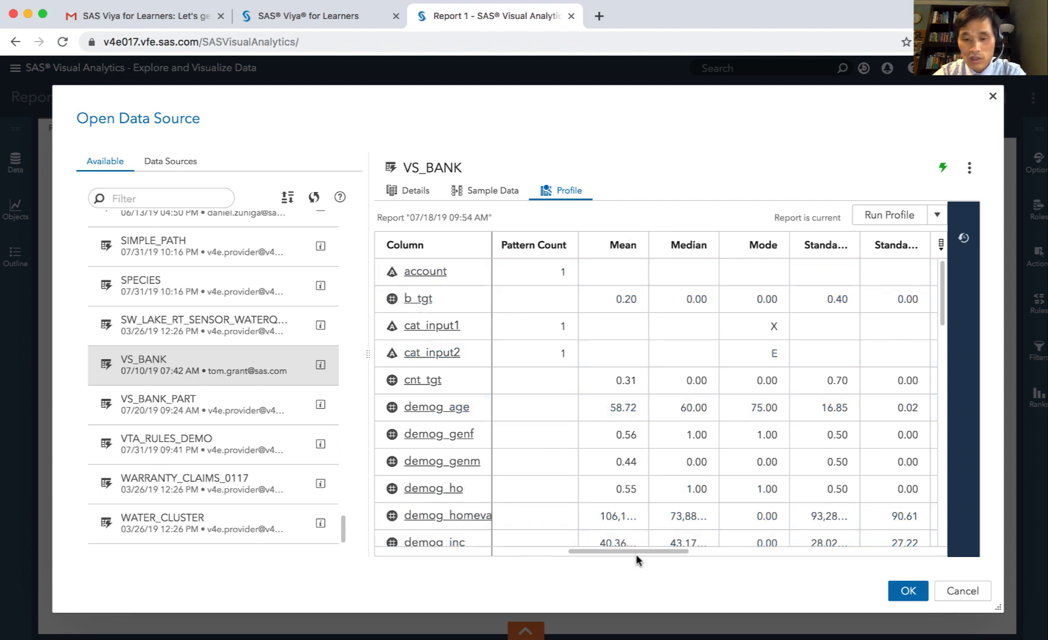
scroll(719, 550, right, 5)
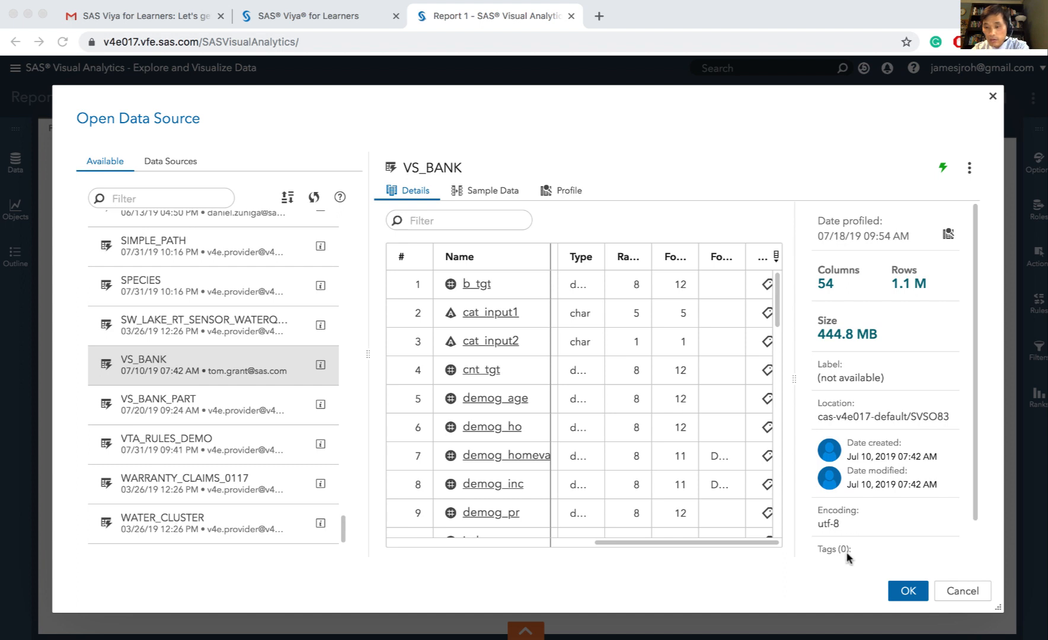
Load VS_BANK into the report and look through its category, measure and aggregated measure data items
click(903, 597)
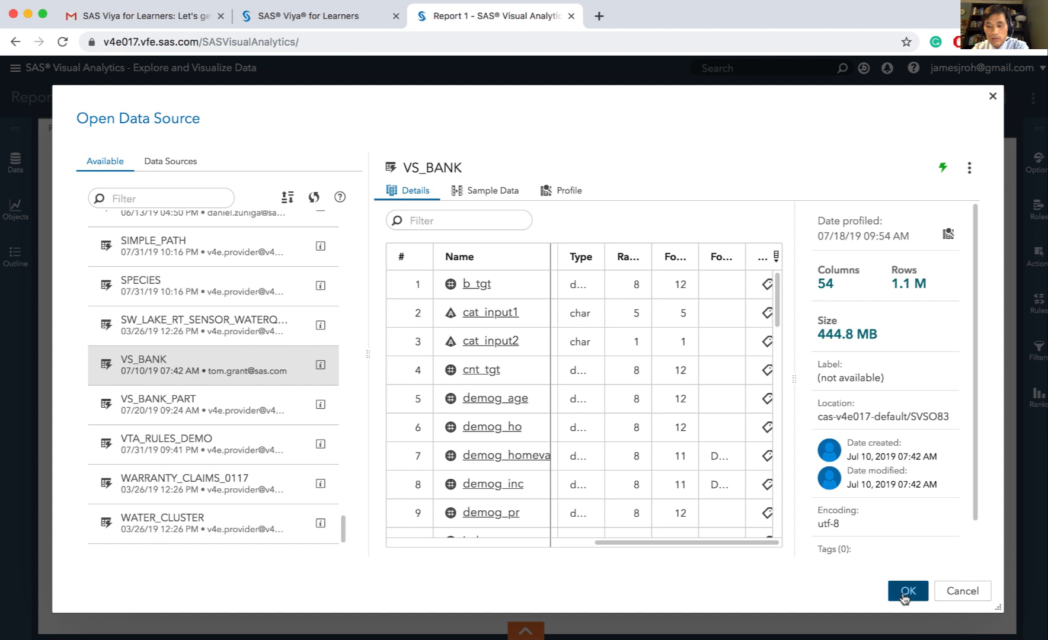
click(906, 596)
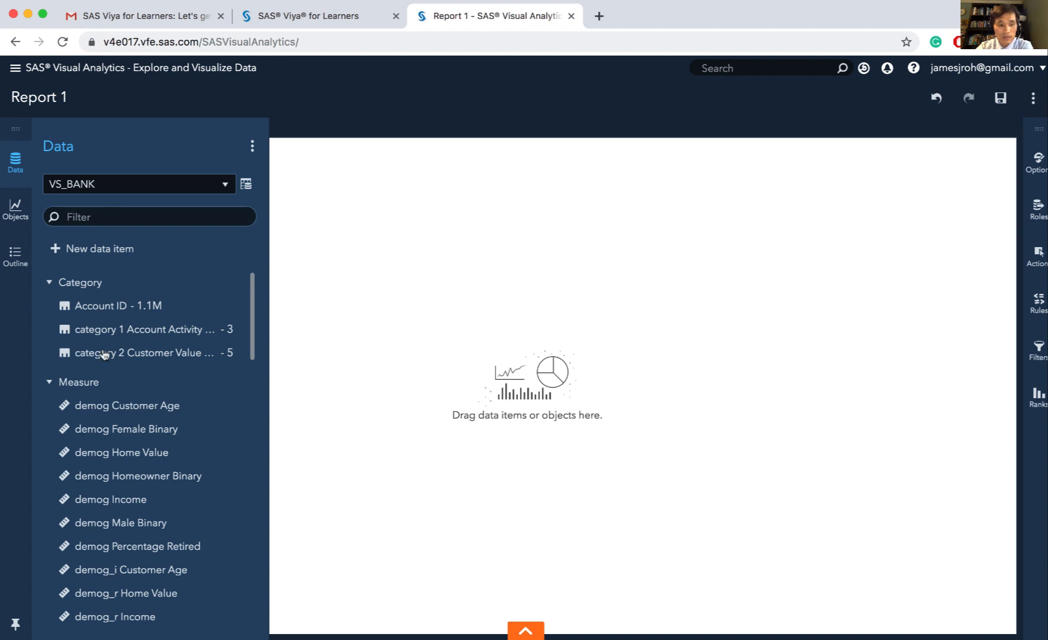
scroll(172, 374, down, 3)
scroll(174, 377, down, 5)
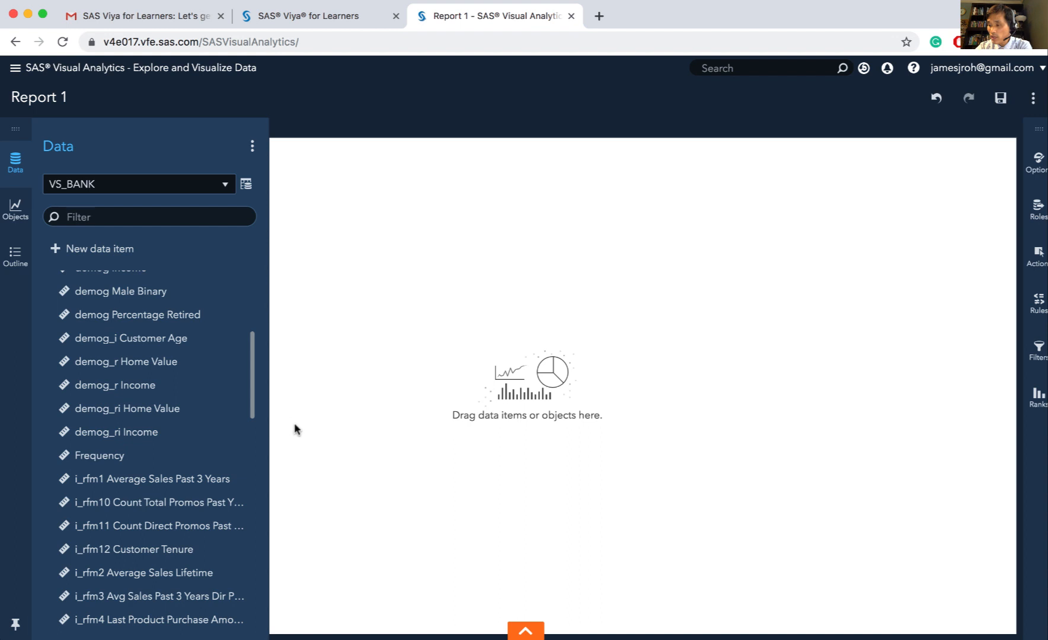
scroll(249, 437, up, 6)
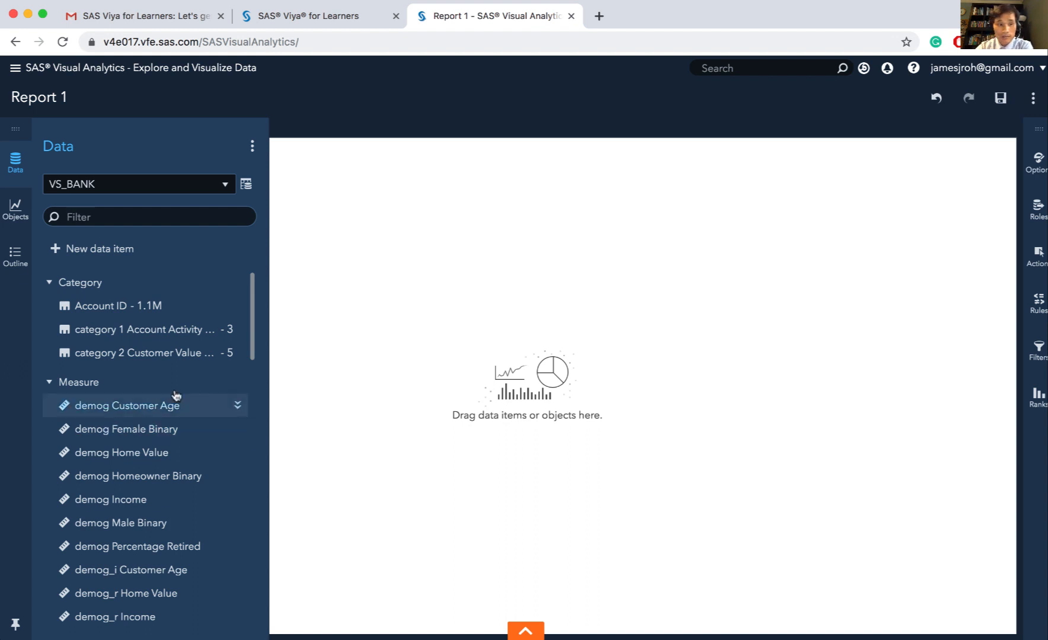
click(136, 330)
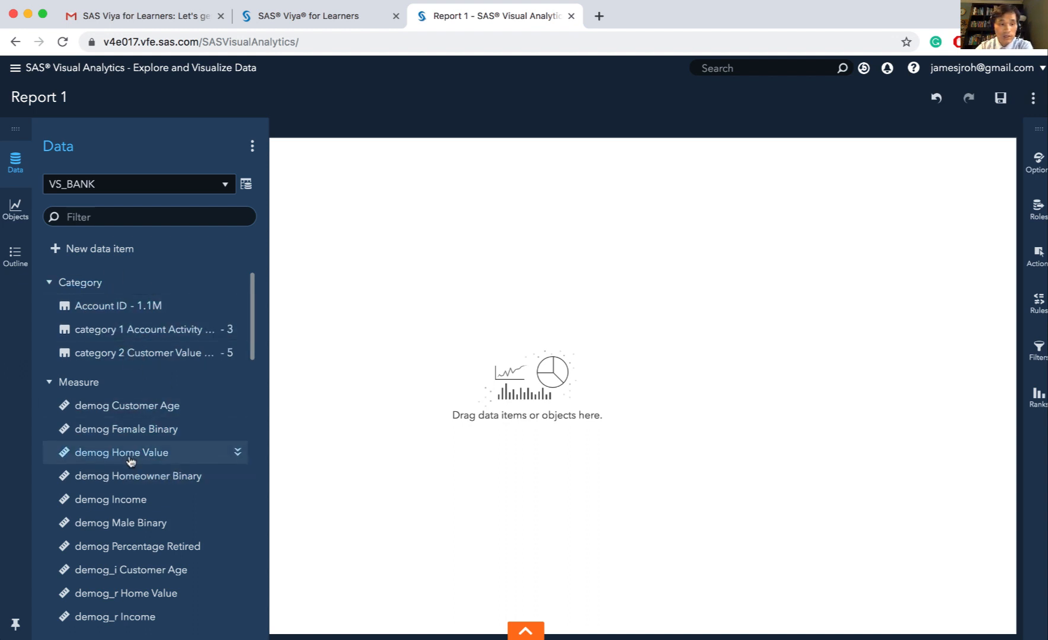
scroll(159, 494, down, 15)
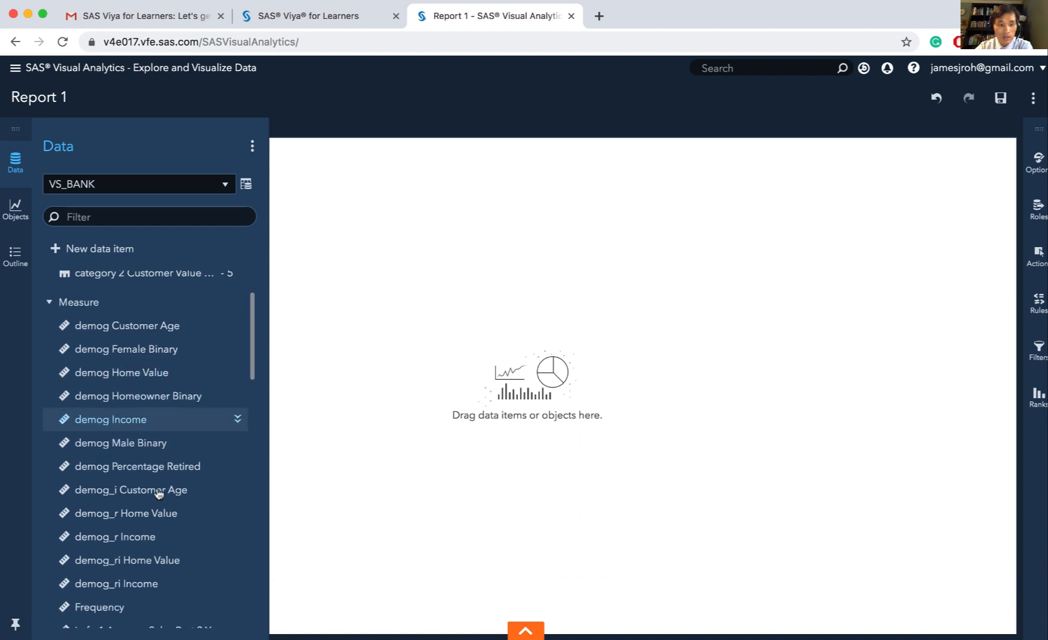
scroll(159, 494, down, 6)
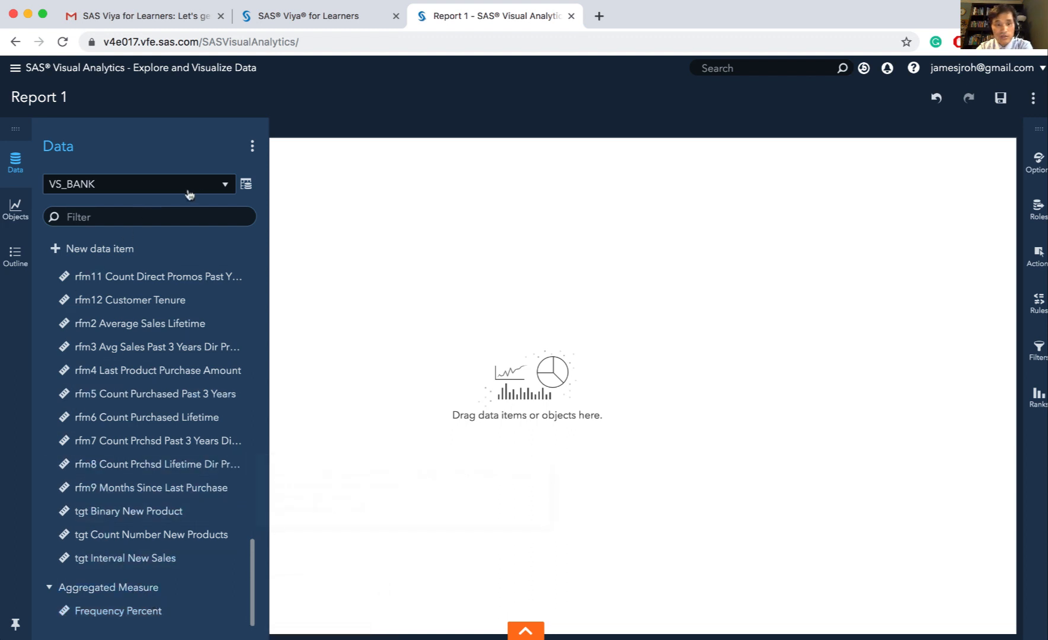
View the measure details of VS_BANK and examine the statistics and histogram for demog Customer Age
click(245, 185)
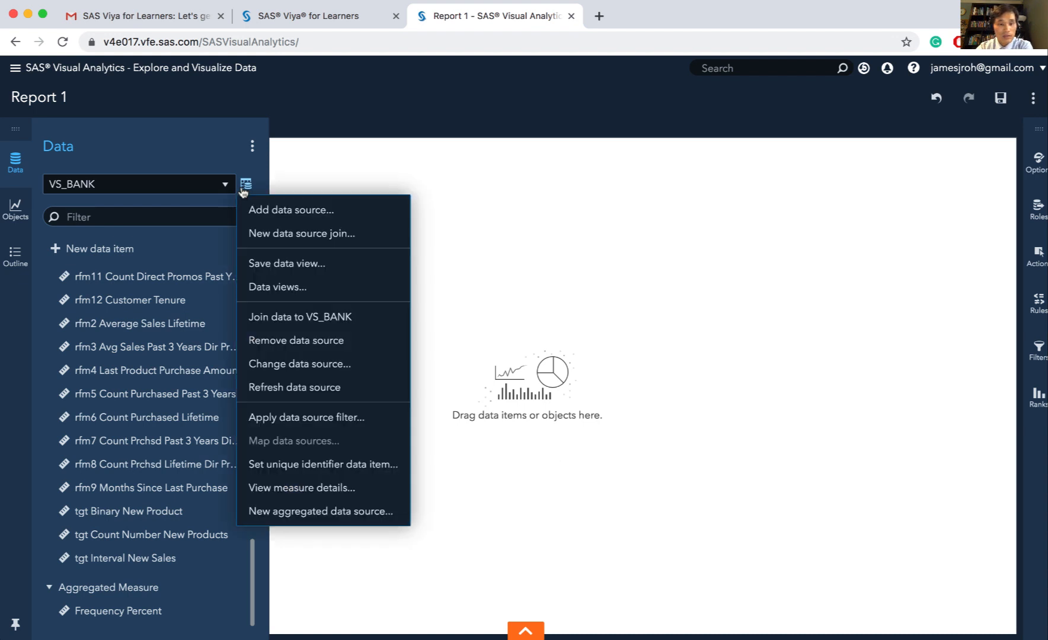
click(278, 489)
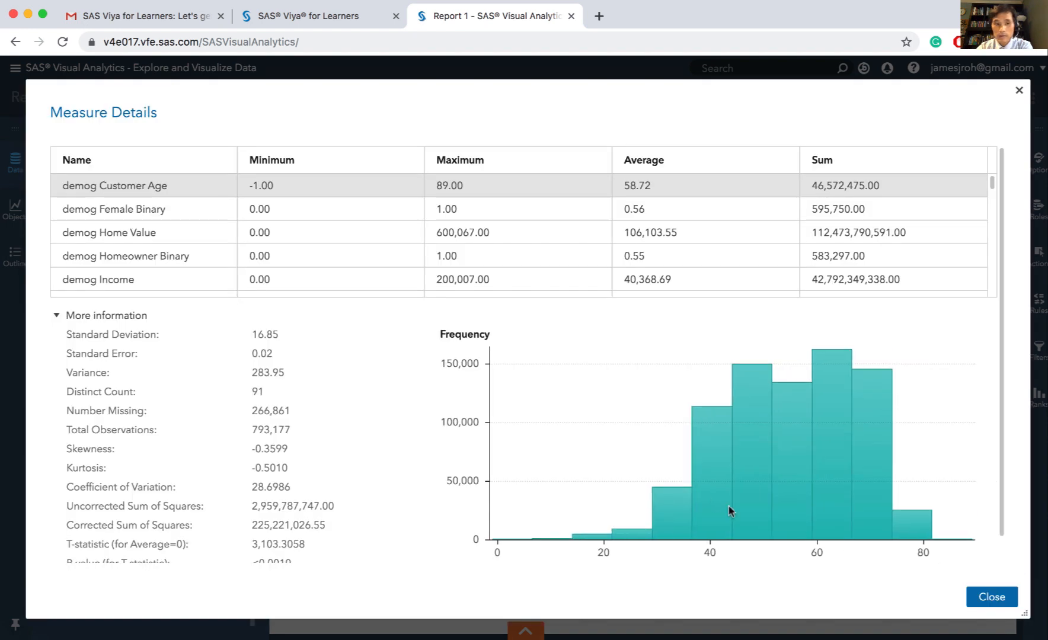
scroll(405, 470, down, 1)
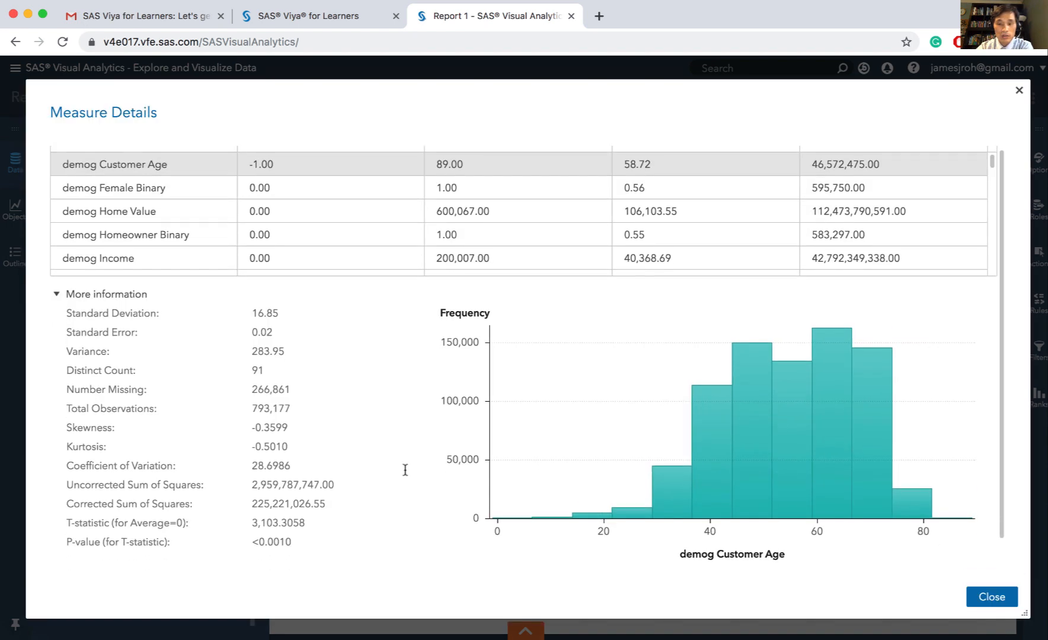
scroll(405, 475, up, 1)
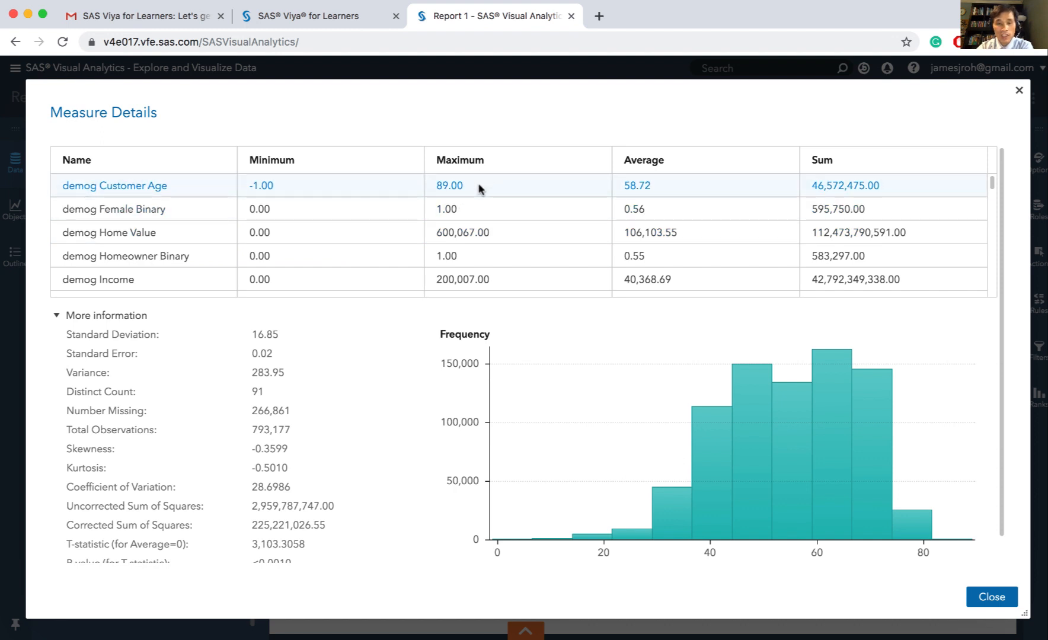
click(688, 176)
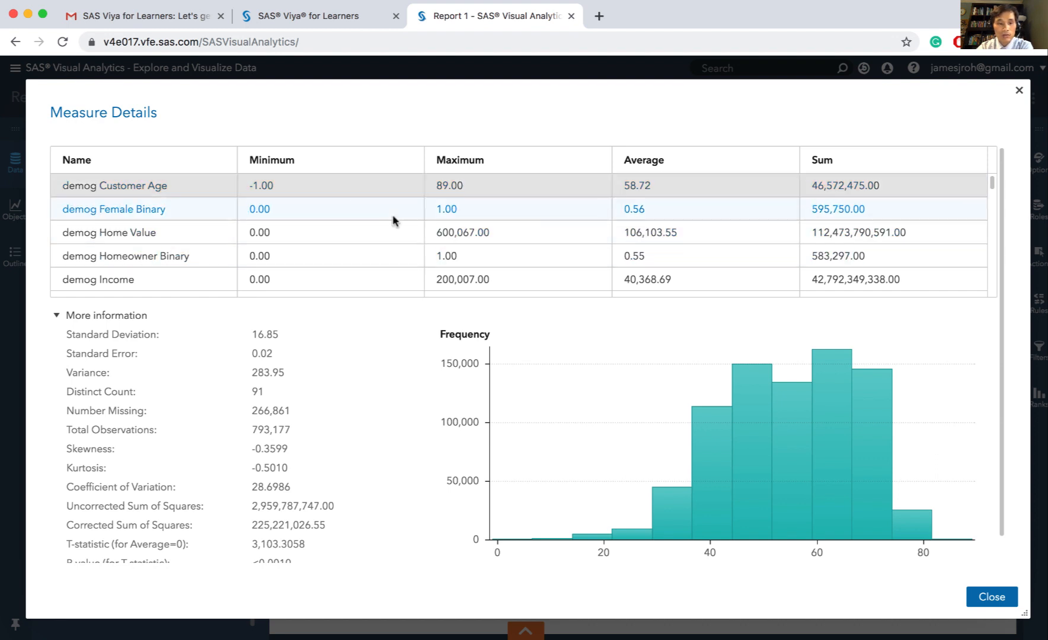
scroll(319, 246, down, 1)
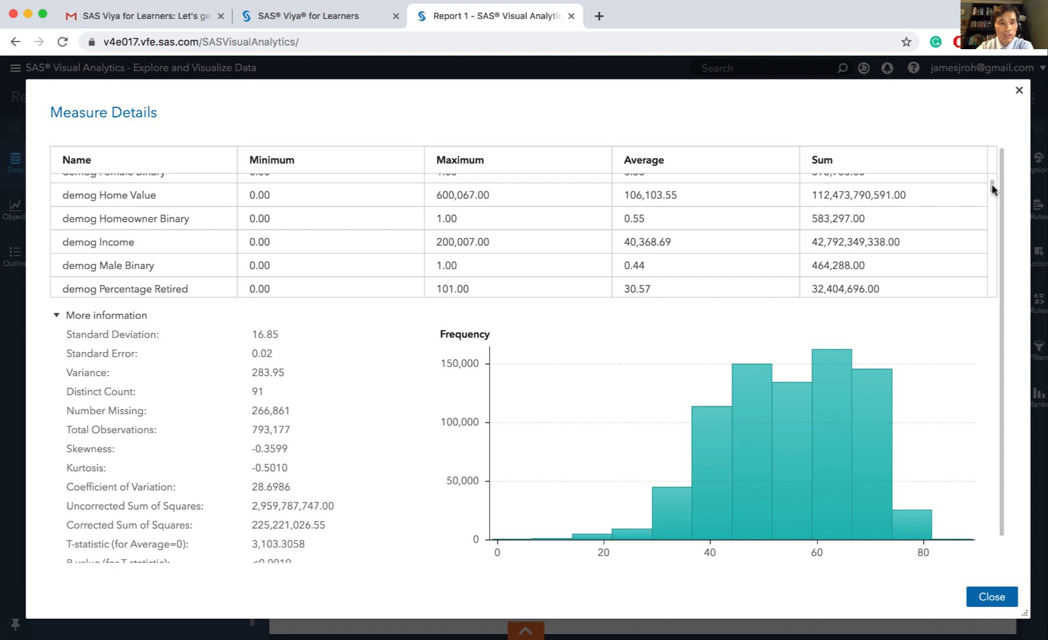
drag(995, 190, 973, 173)
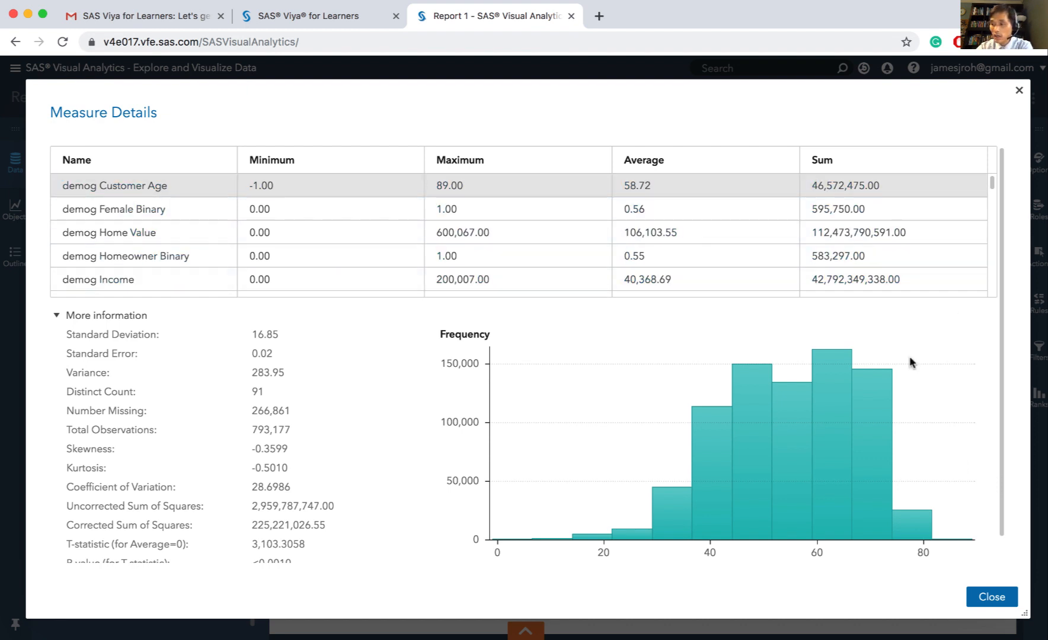
scroll(281, 474, down, 1)
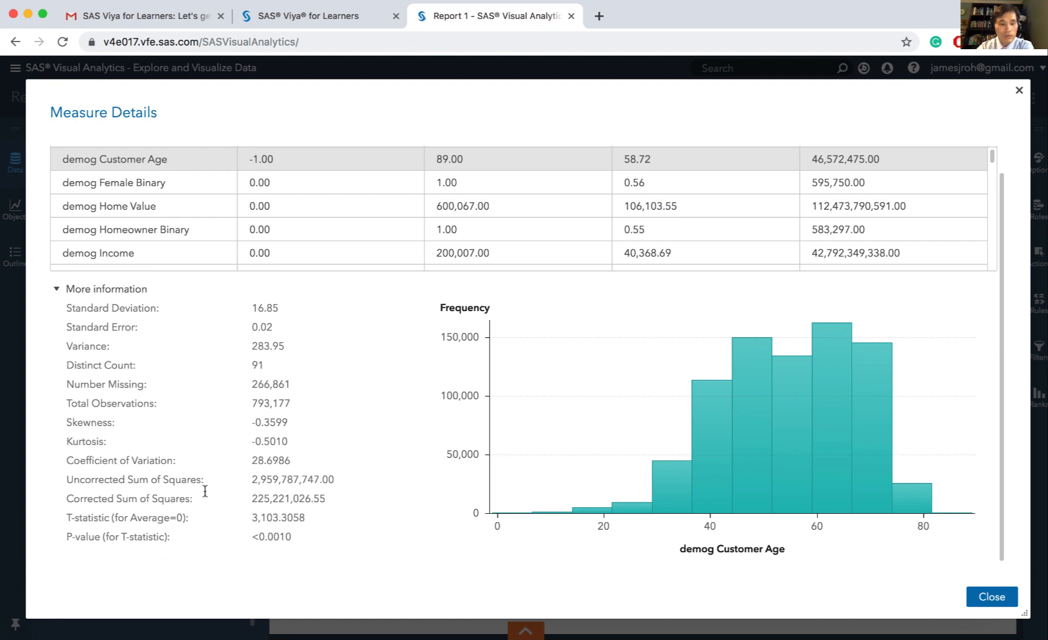
Show the statistics and frequency histogram for the demog Homeowner Binary measure
click(130, 232)
scroll(131, 231, up, 1)
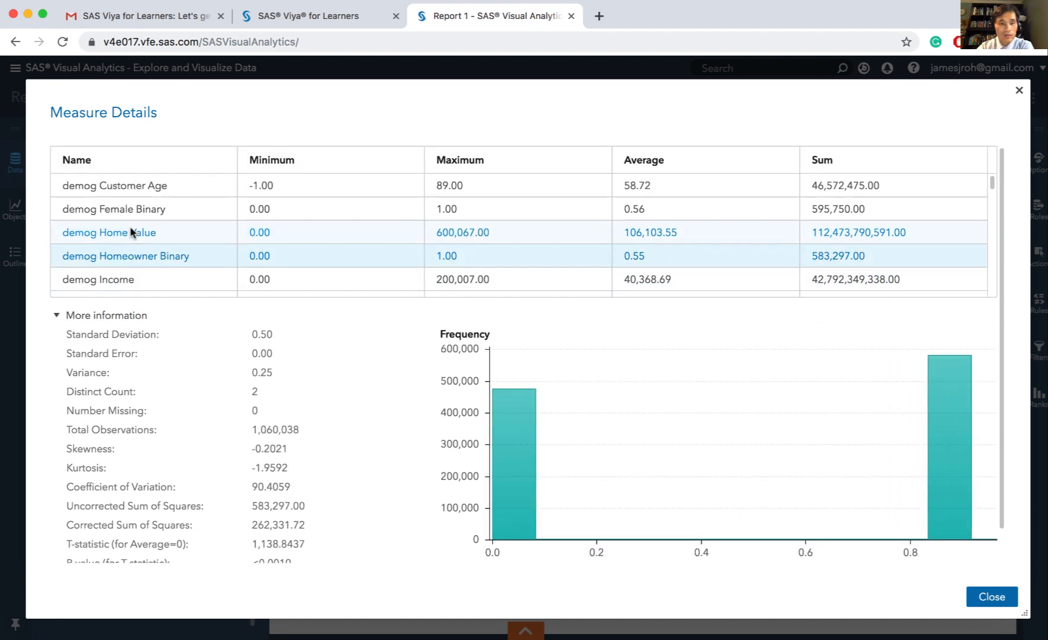
scroll(130, 229, down, 3)
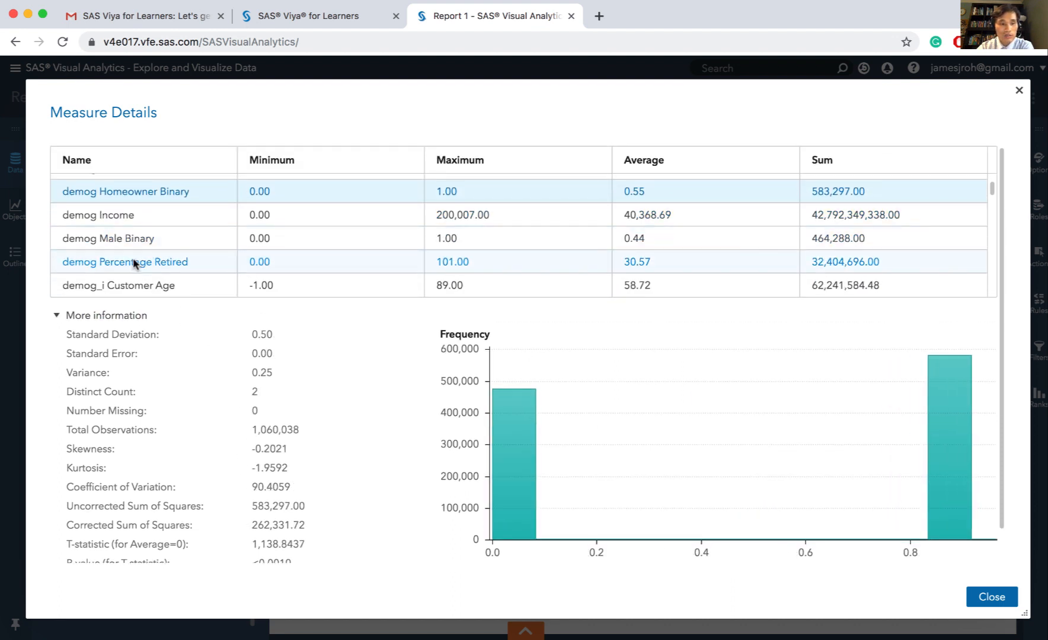
Show the statistics and frequency histograms for the demog Percentage Retired and demog_ri Income measures
click(135, 263)
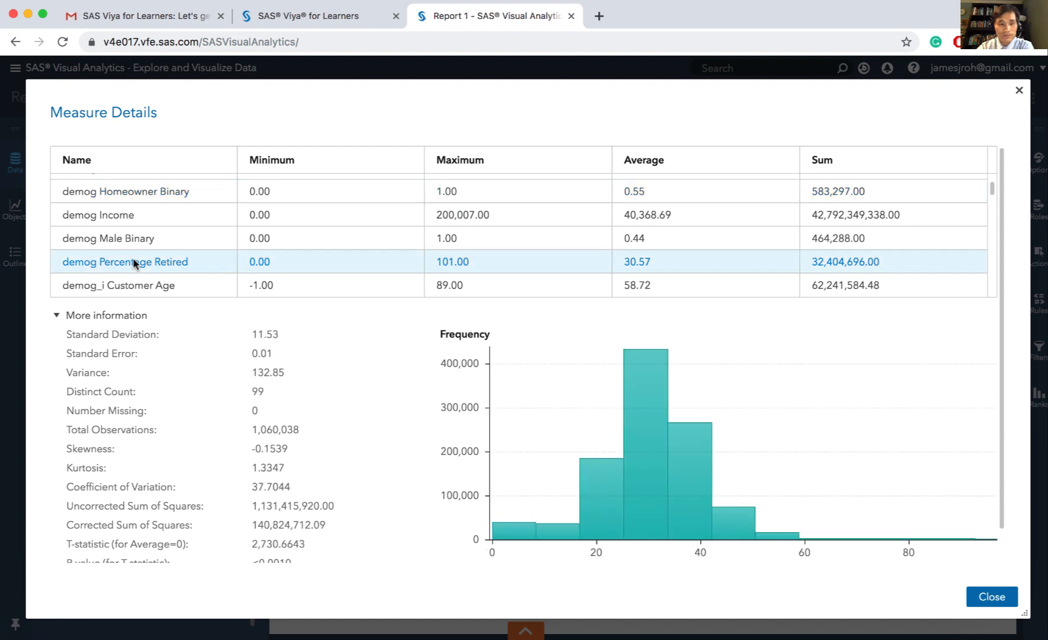
scroll(135, 263, down, 5)
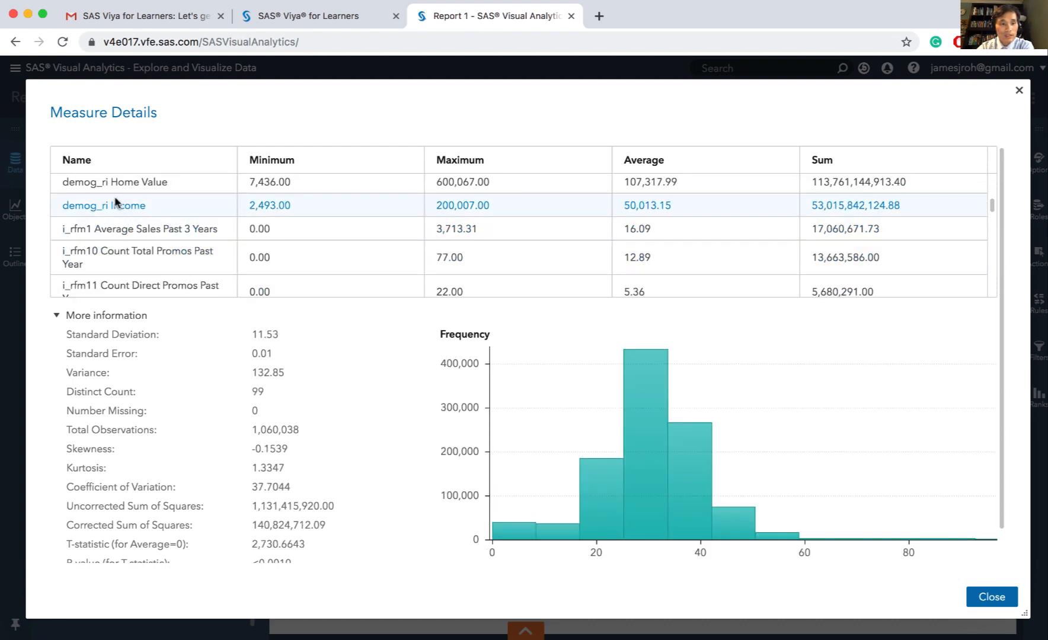
click(118, 211)
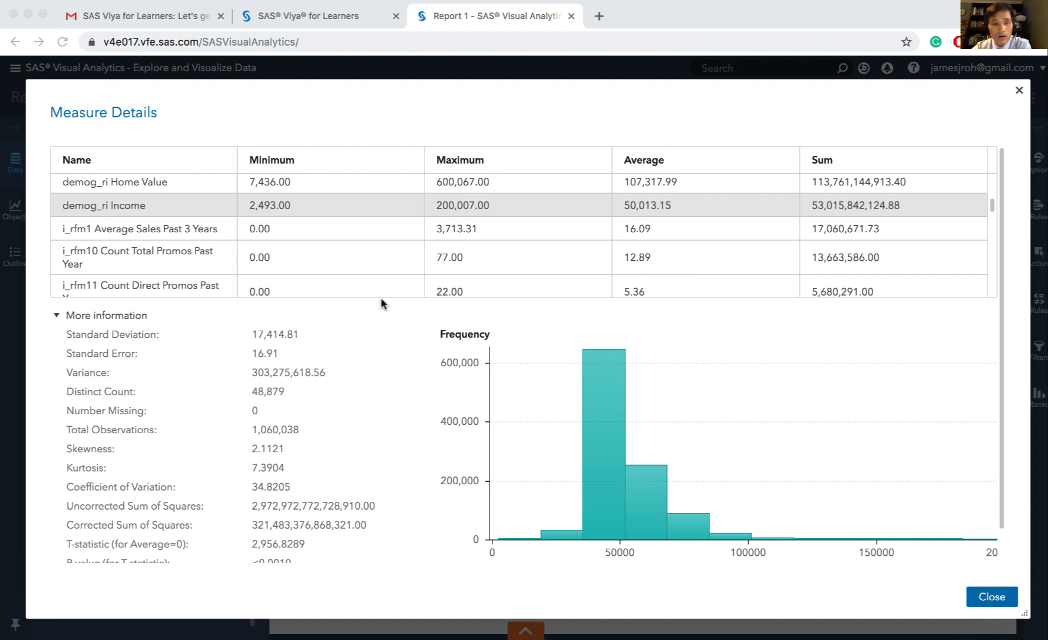
Look through the remaining measures, examine the statistics and histogram for tgt Binary New Product, and close the measure details
scroll(563, 264, up, 1)
scroll(563, 264, up, 5)
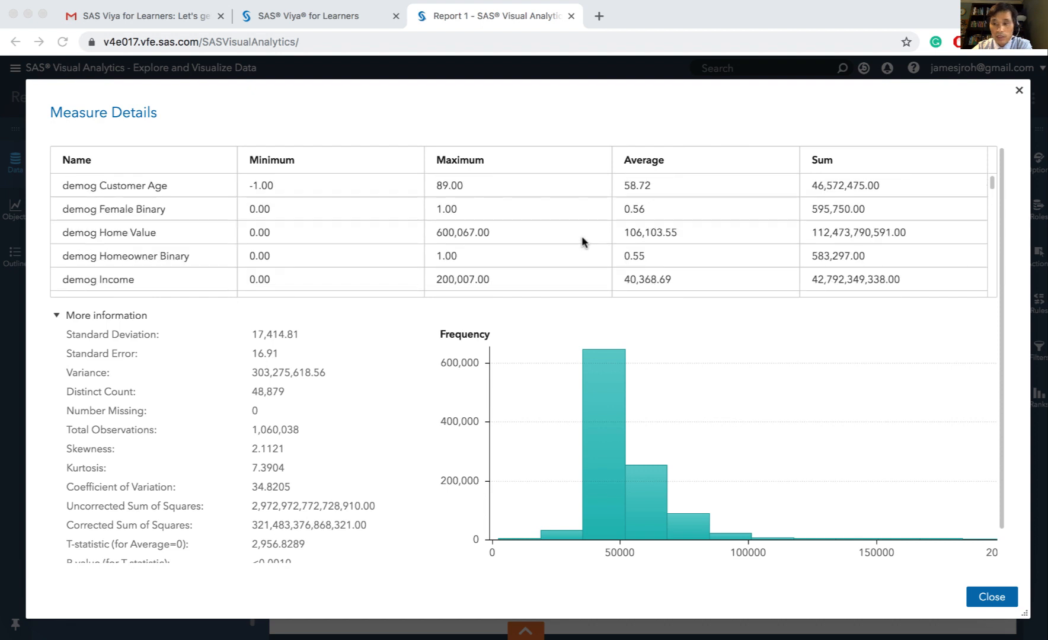
click(990, 176)
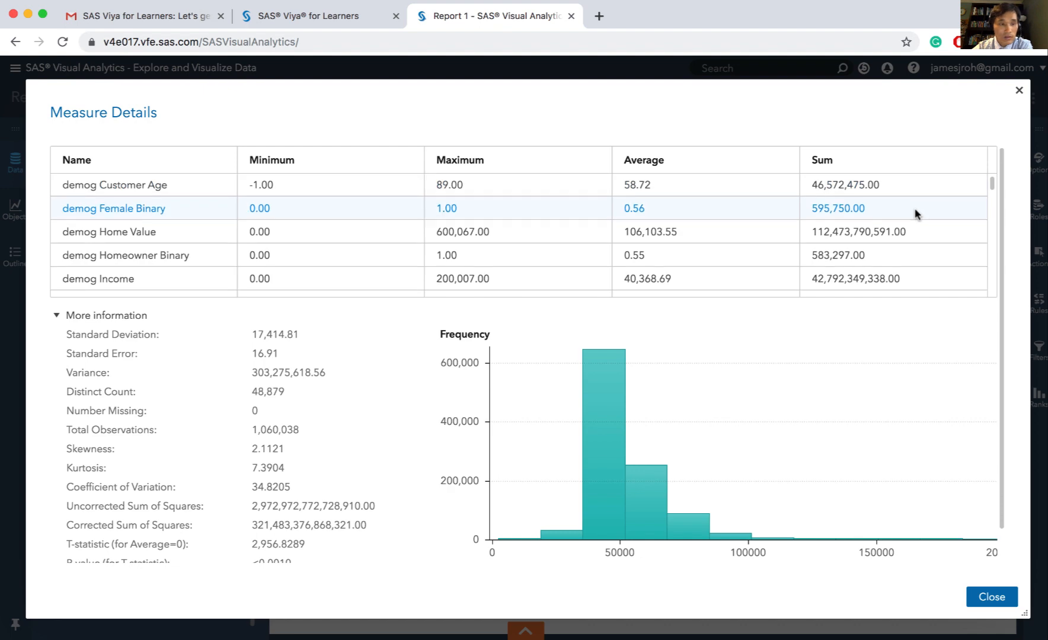
scroll(914, 213, down, 4)
scroll(914, 214, down, 8)
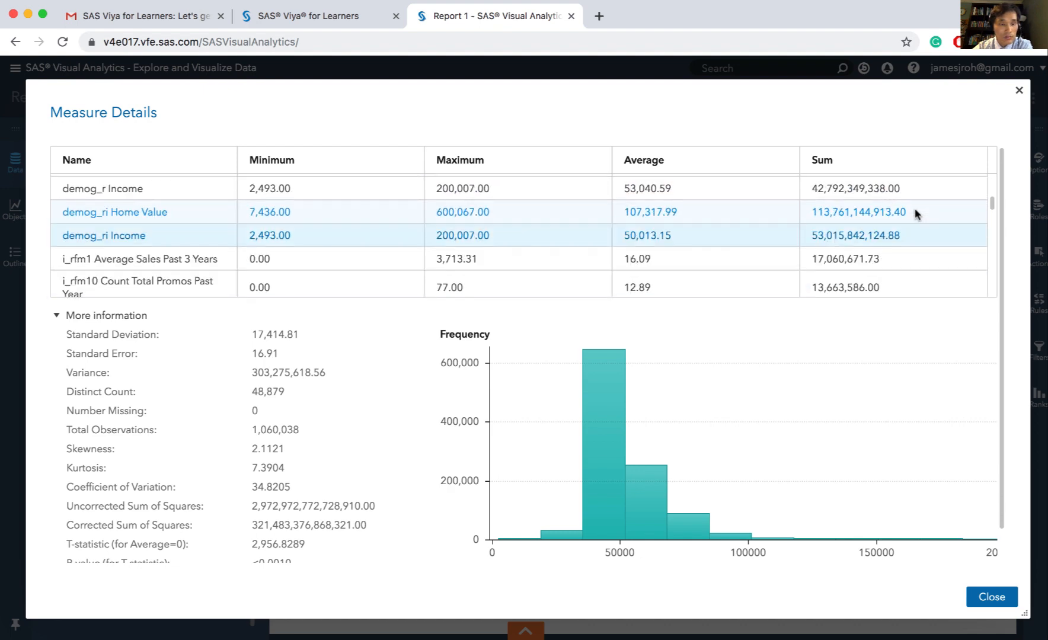
scroll(915, 214, down, 10)
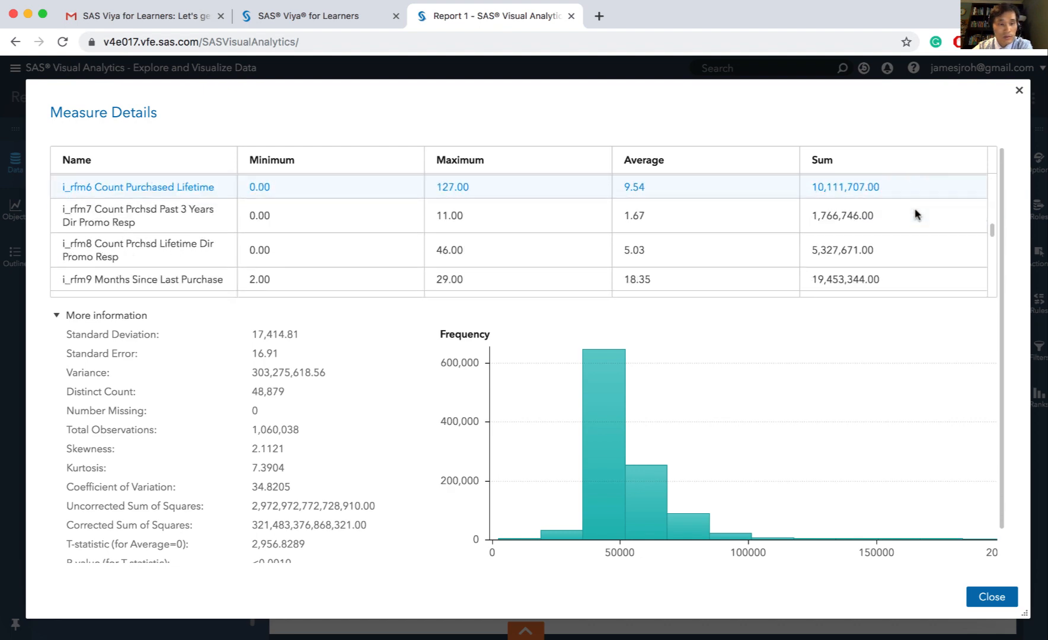
scroll(915, 214, down, 10)
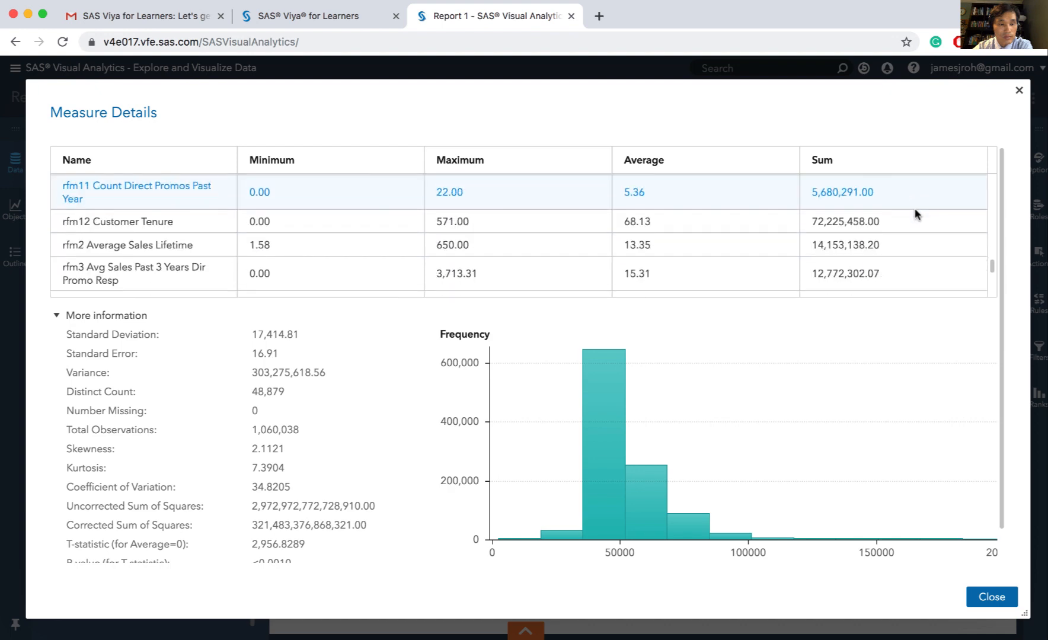
scroll(915, 214, down, 5)
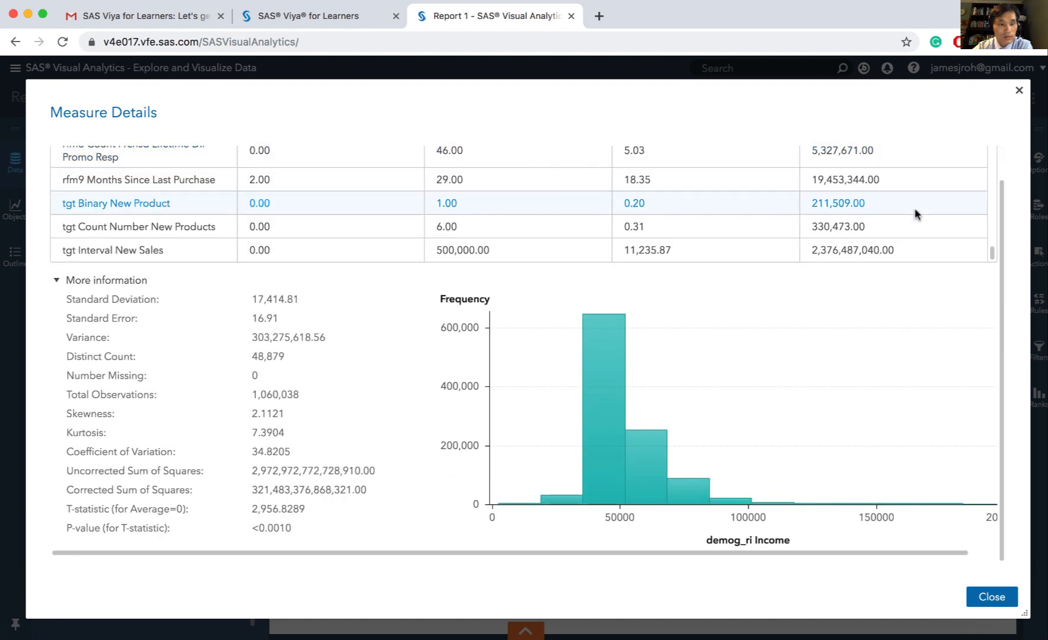
click(93, 206)
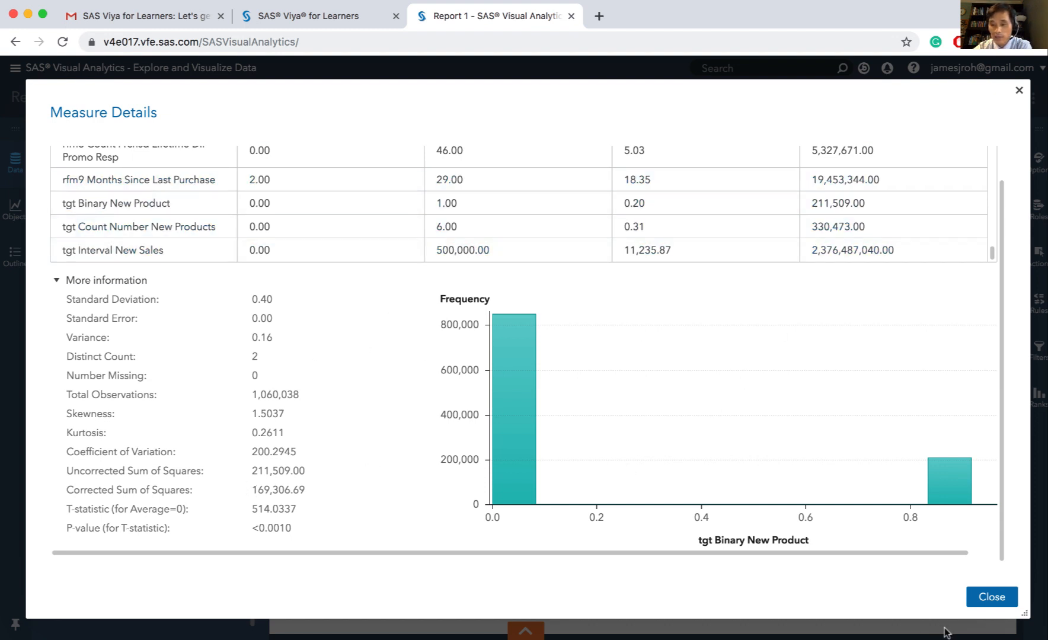
click(993, 599)
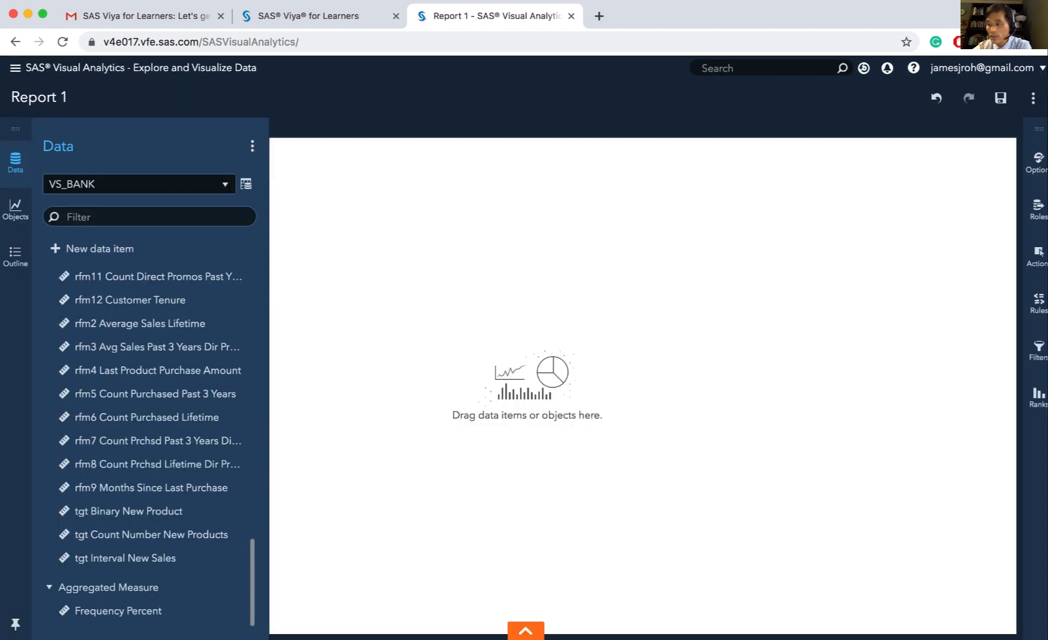
Add the tgt Binary New Product measure to the empty report page as a histogram
click(16, 160)
click(16, 160)
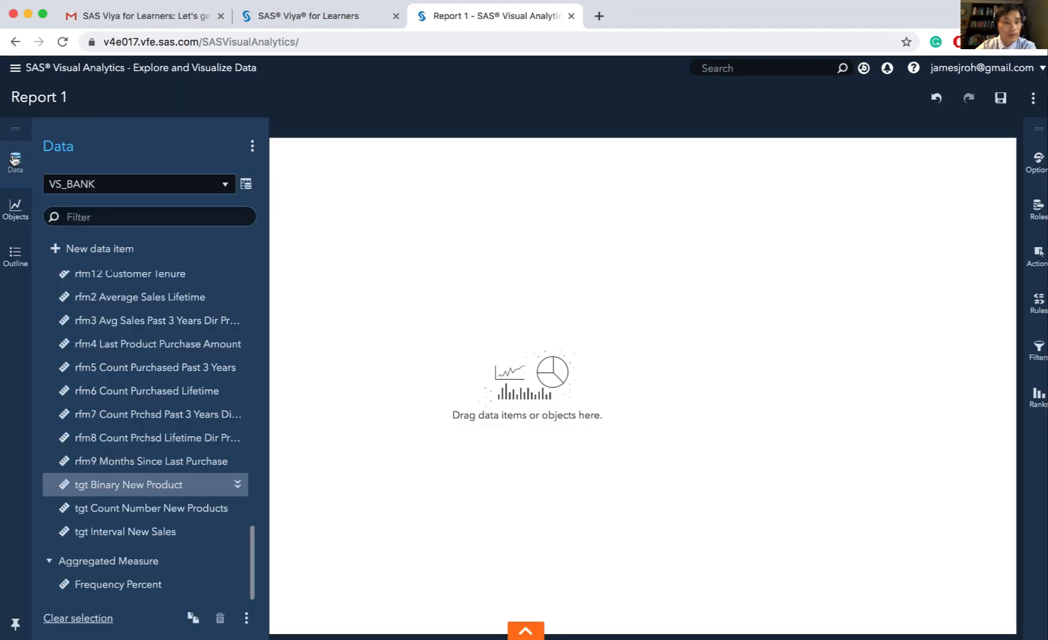
click(125, 493)
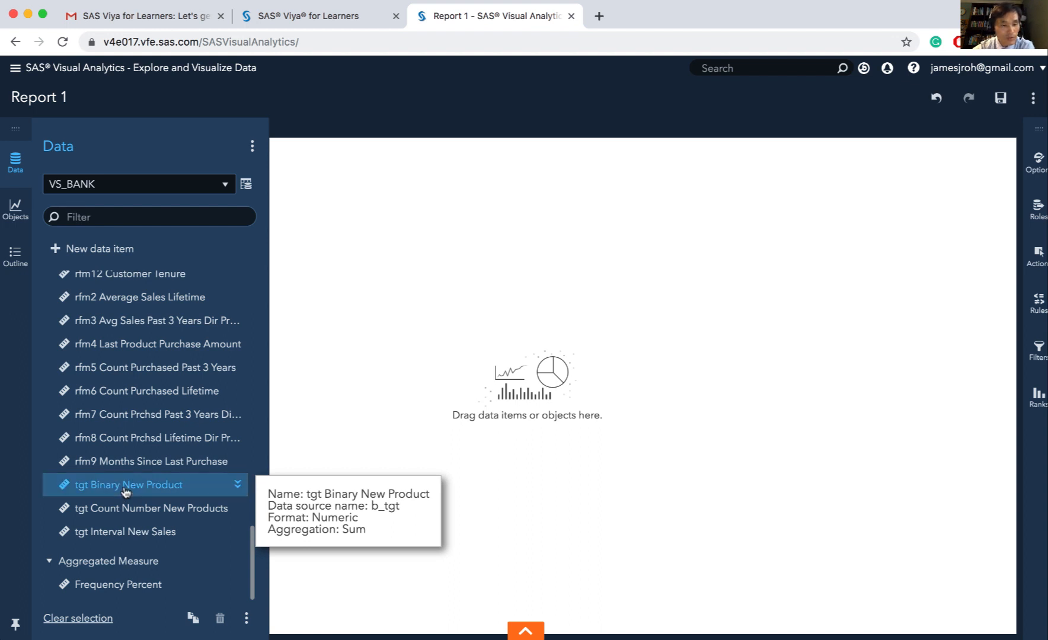
drag(125, 492, 480, 390)
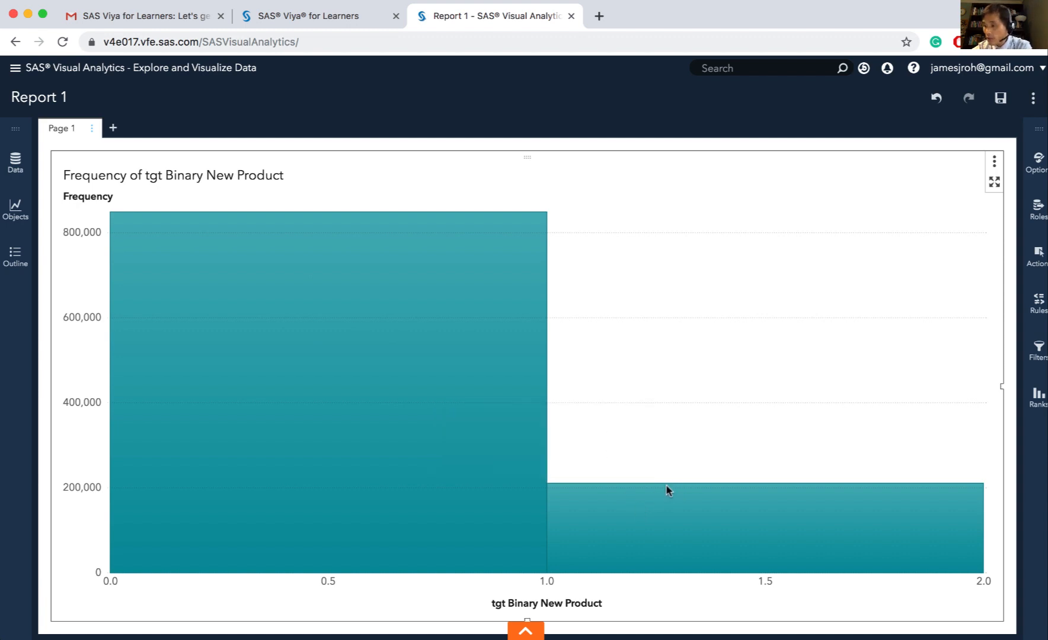
mouse_move(720, 510)
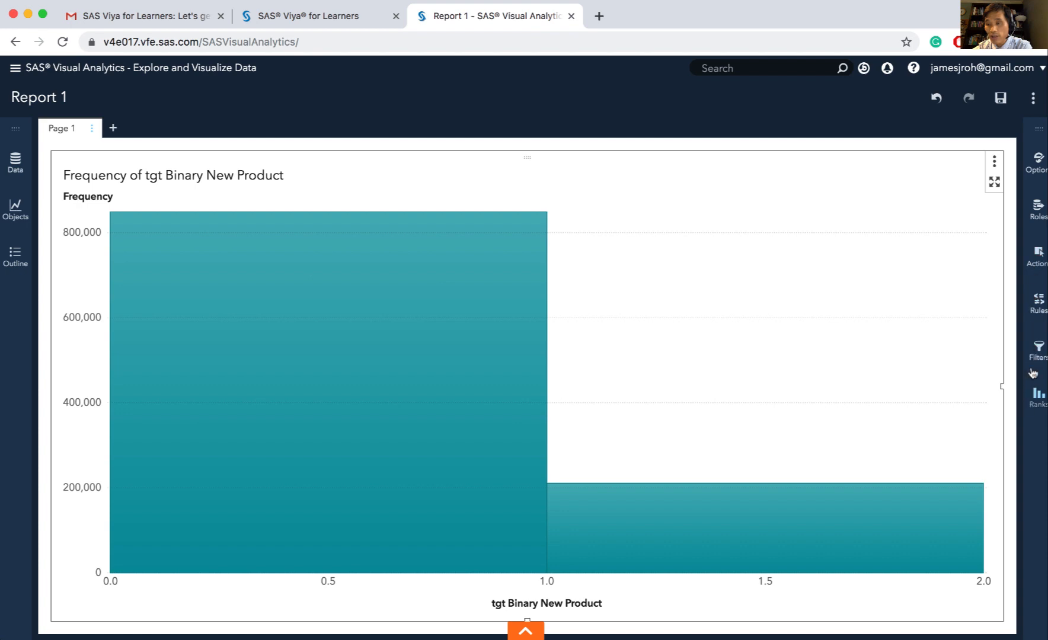
Replace Frequency with Frequency Percent in the data roles of the tgt Binary New Product histogram
click(1034, 207)
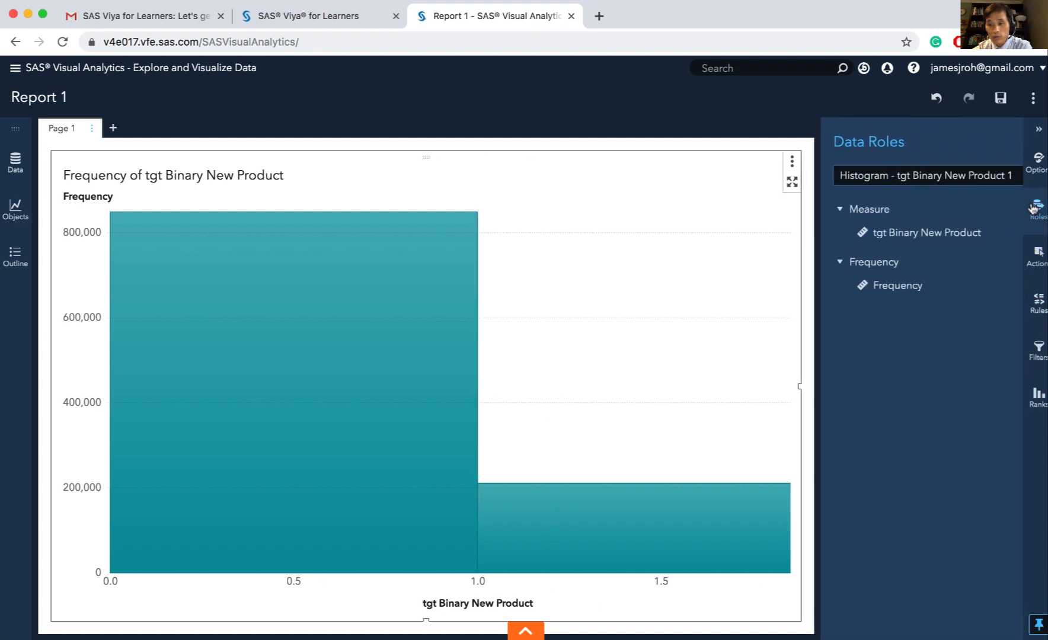
click(863, 285)
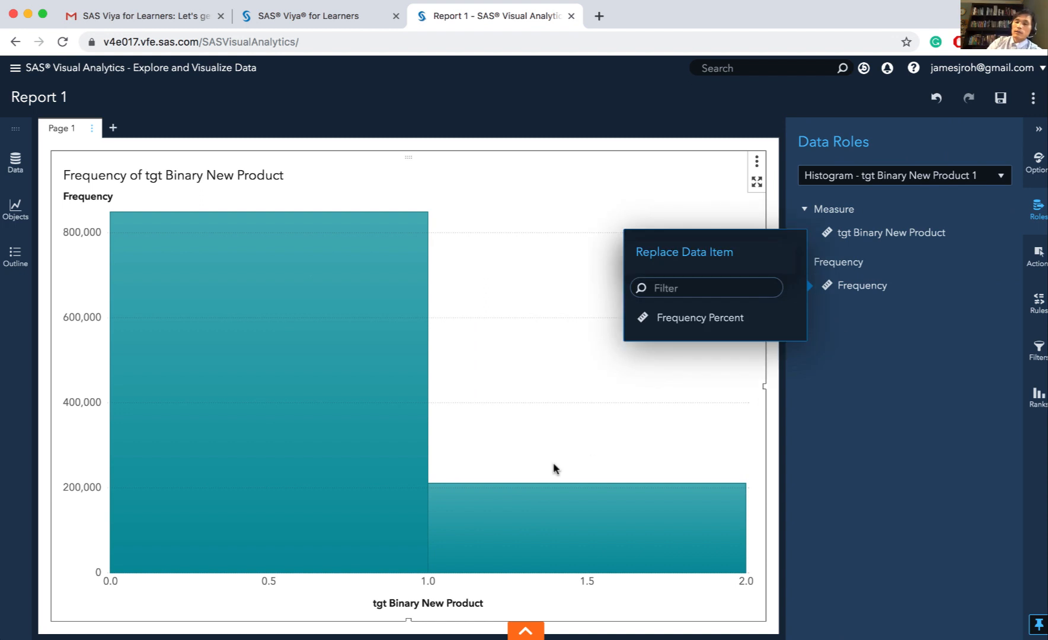
click(554, 465)
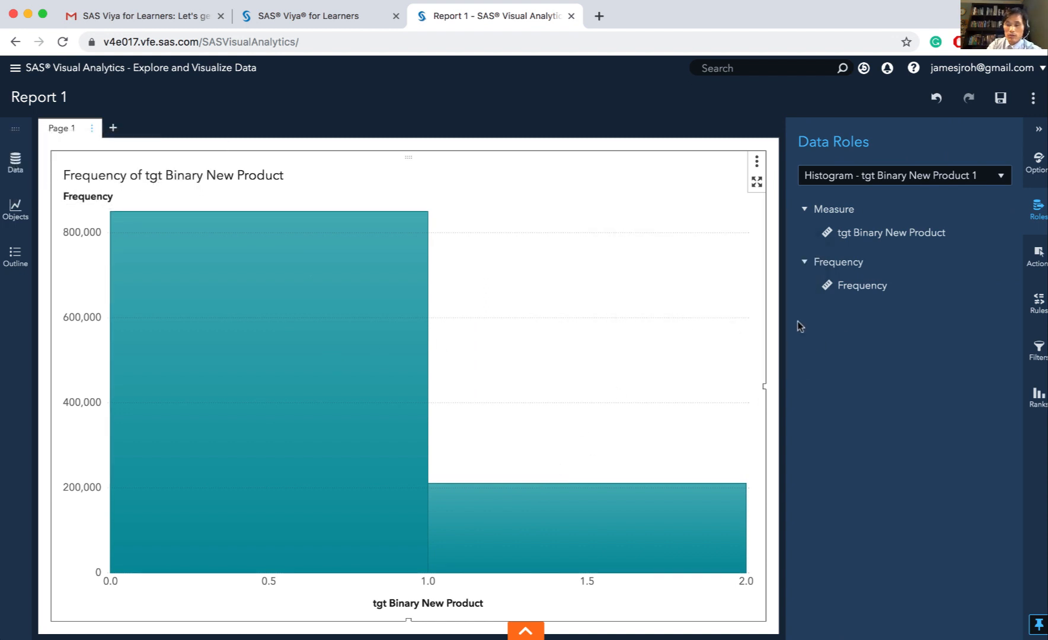
click(857, 286)
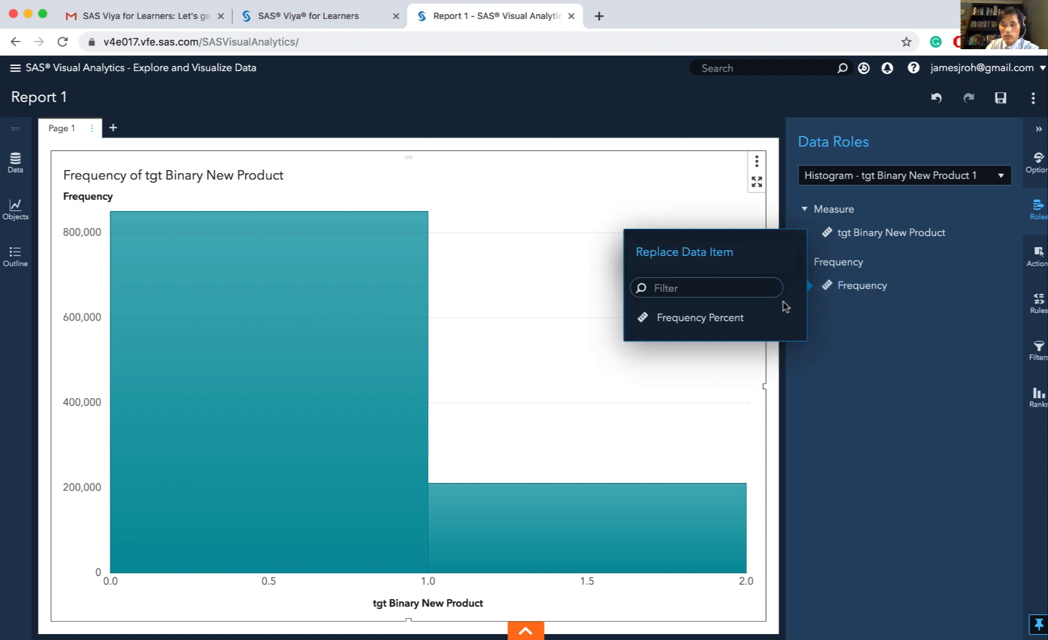
click(717, 321)
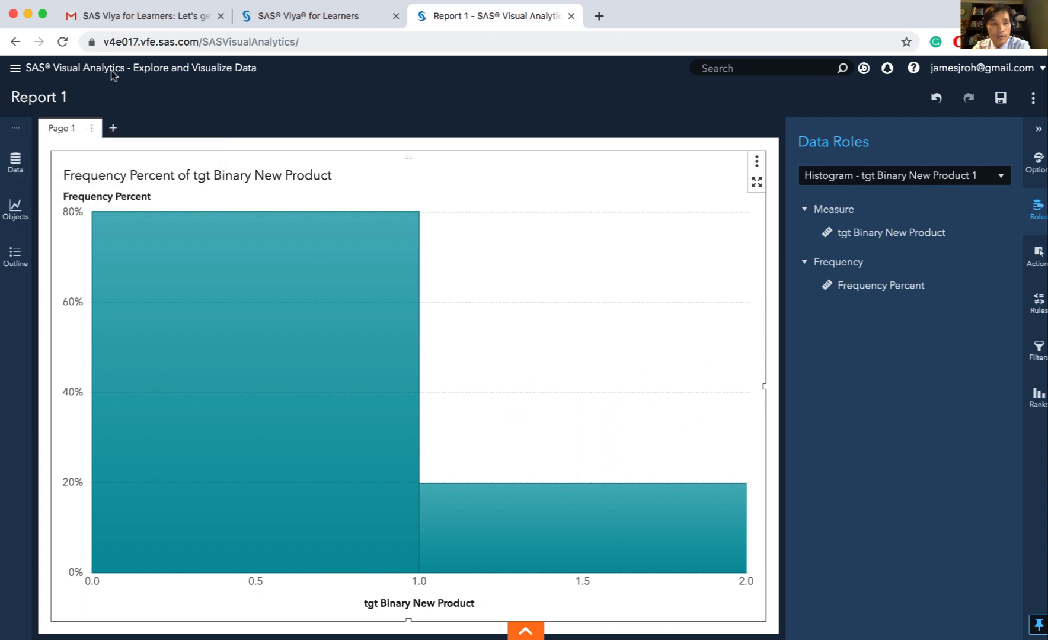
Add a second report page and place a histogram of i_rfm1 Average Sales Past 3 Years on it
click(113, 129)
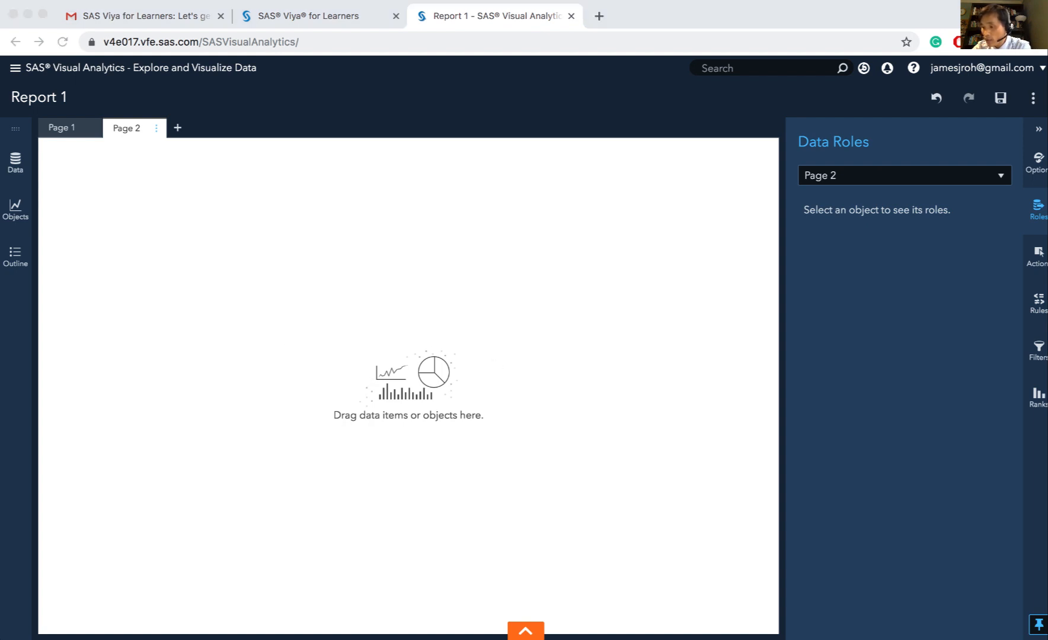
click(579, 395)
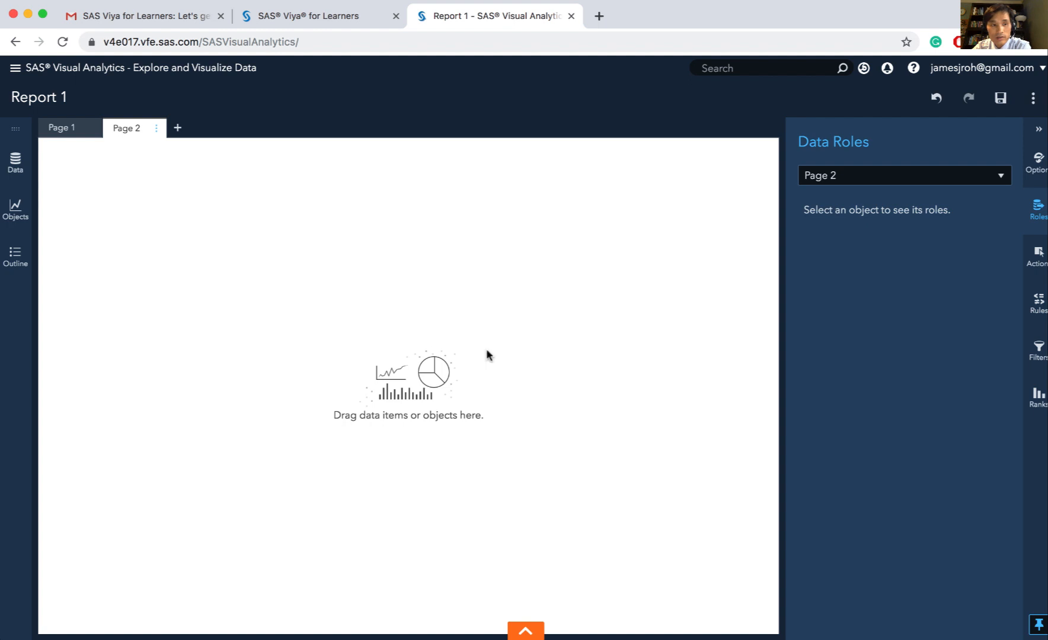
click(15, 170)
scroll(194, 409, up, 10)
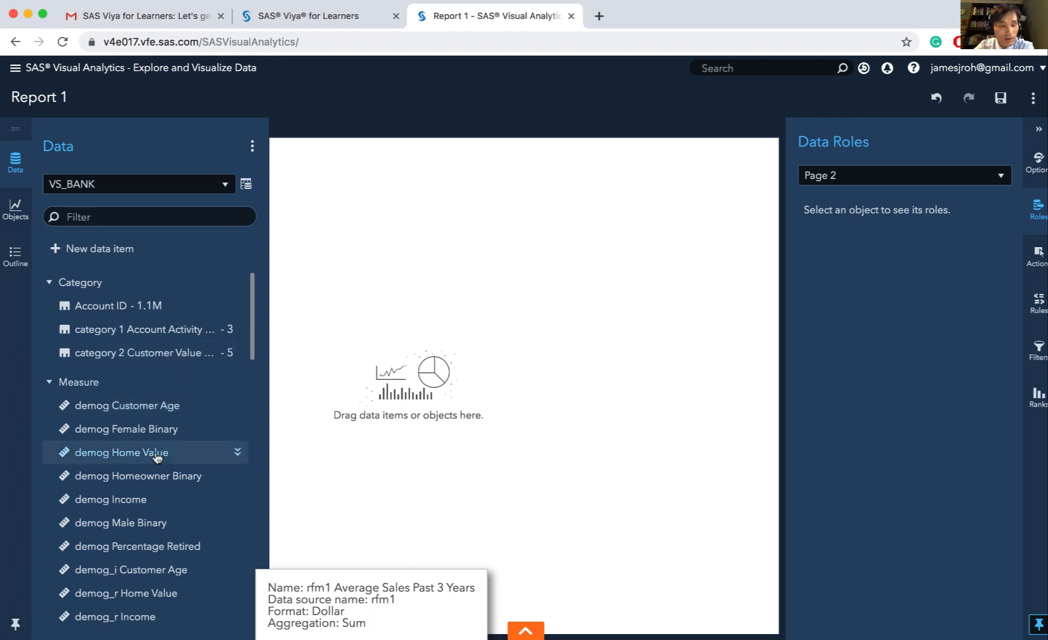
scroll(156, 462, down, 6)
scroll(157, 463, down, 1)
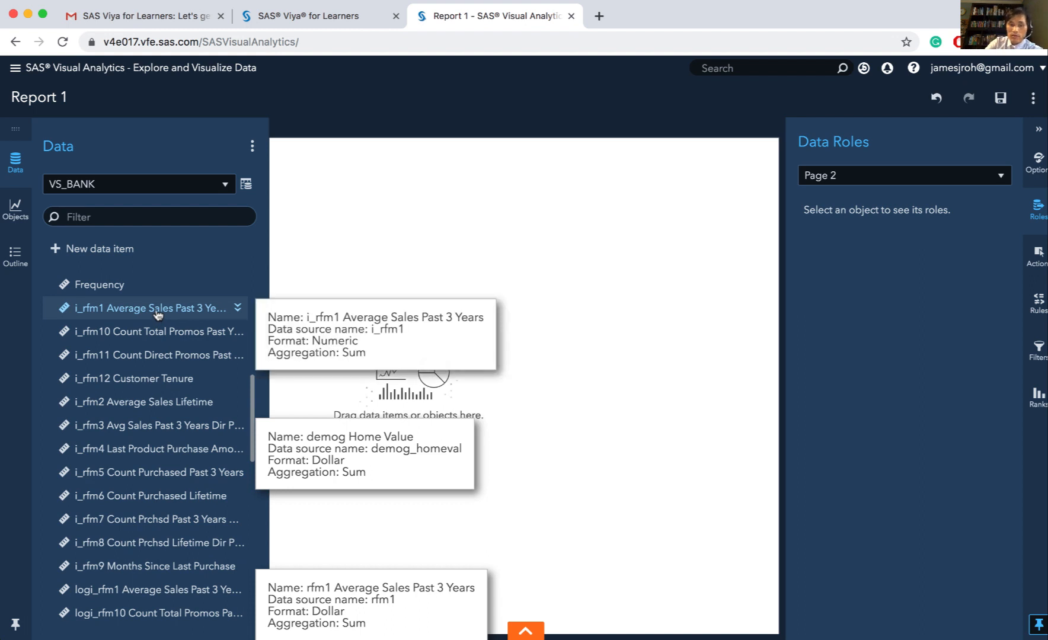
drag(374, 303, 389, 299)
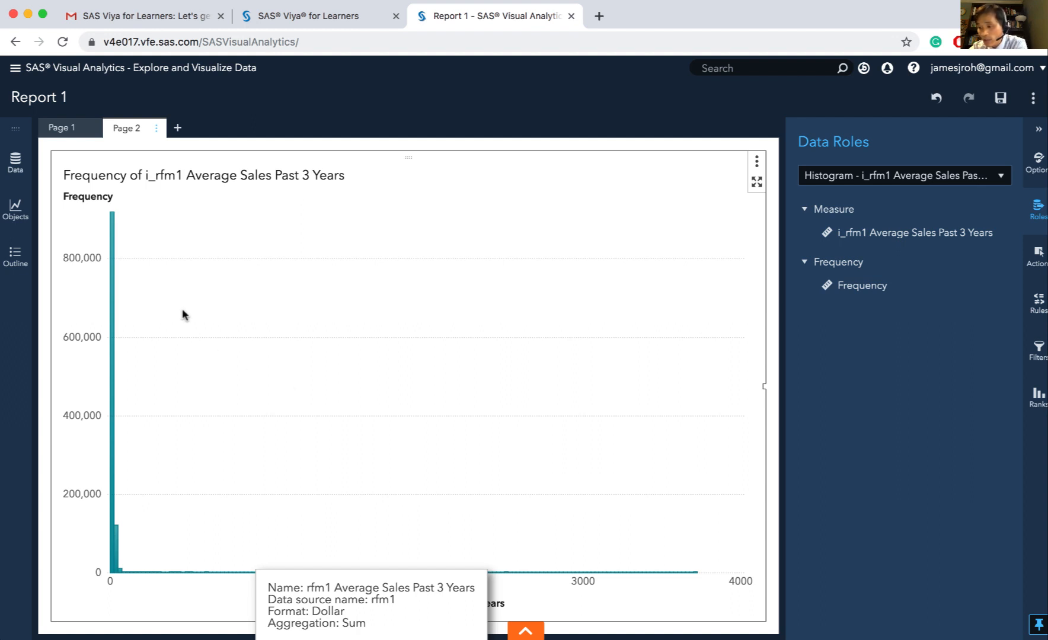
Start a new calculated data item in VS_BANK and name it Transf_RFM1
click(16, 163)
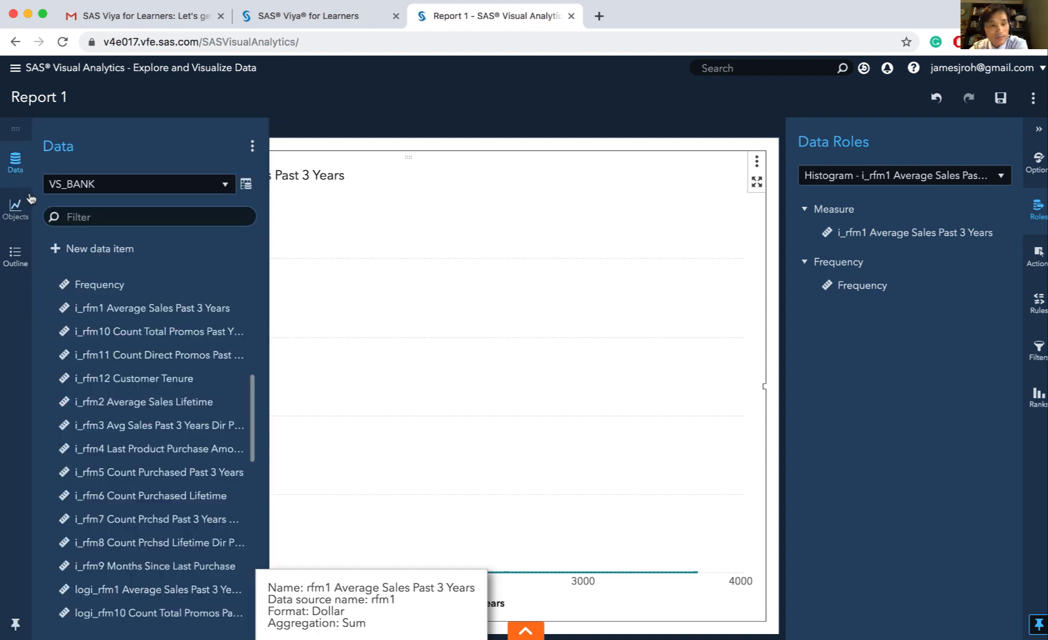
click(74, 254)
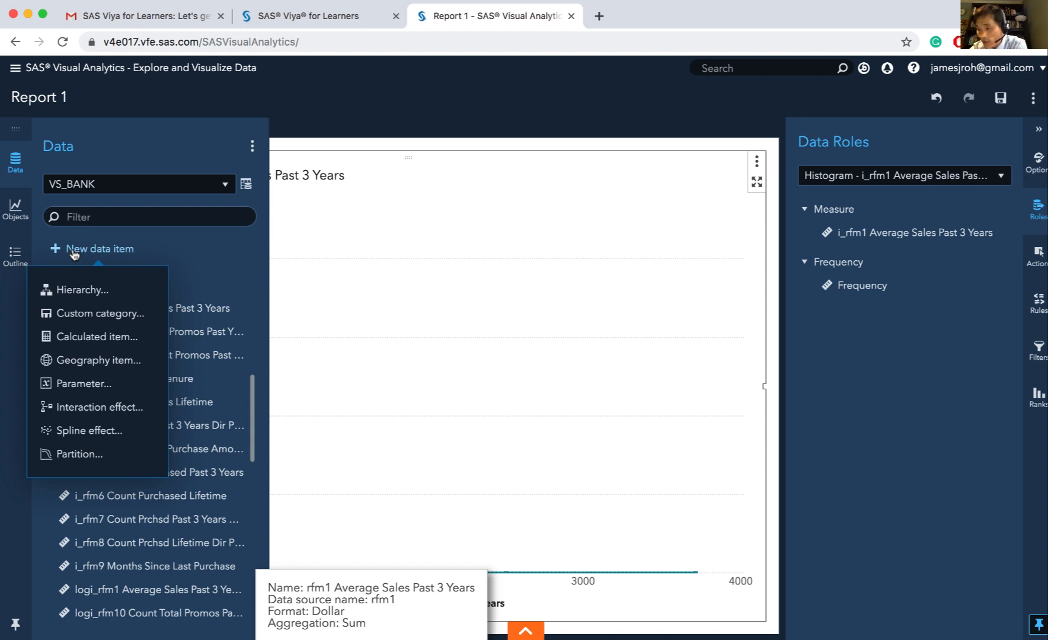
click(102, 339)
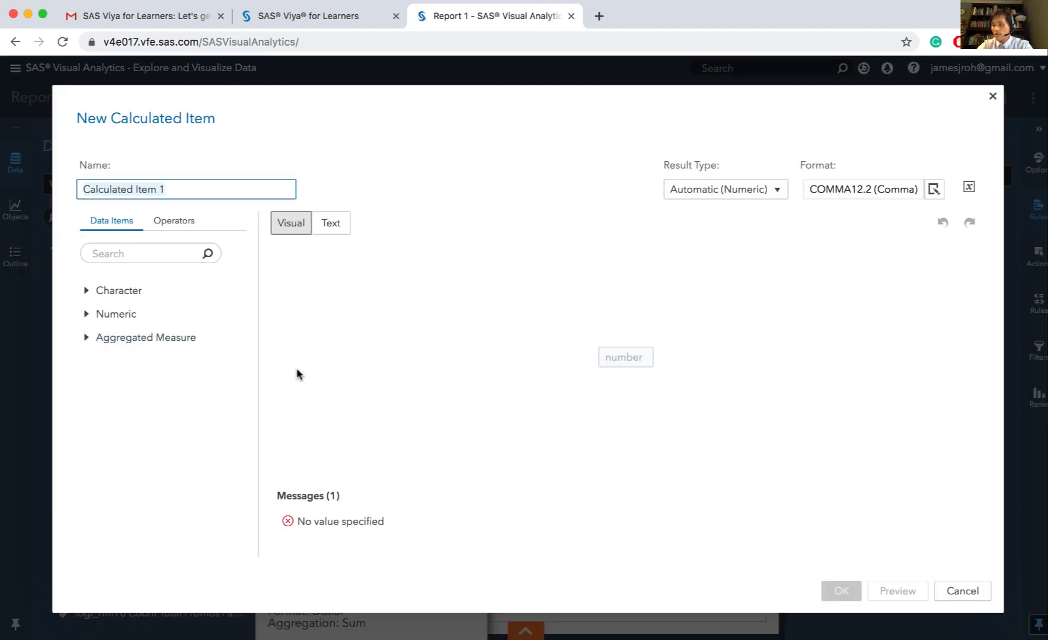
text(Trans)
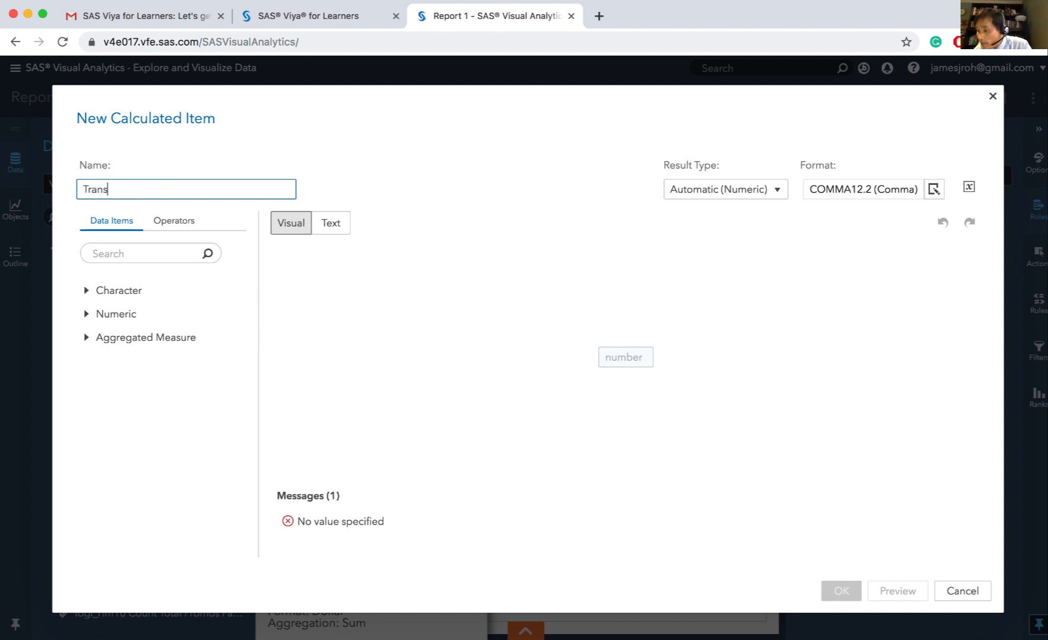
text(f_)
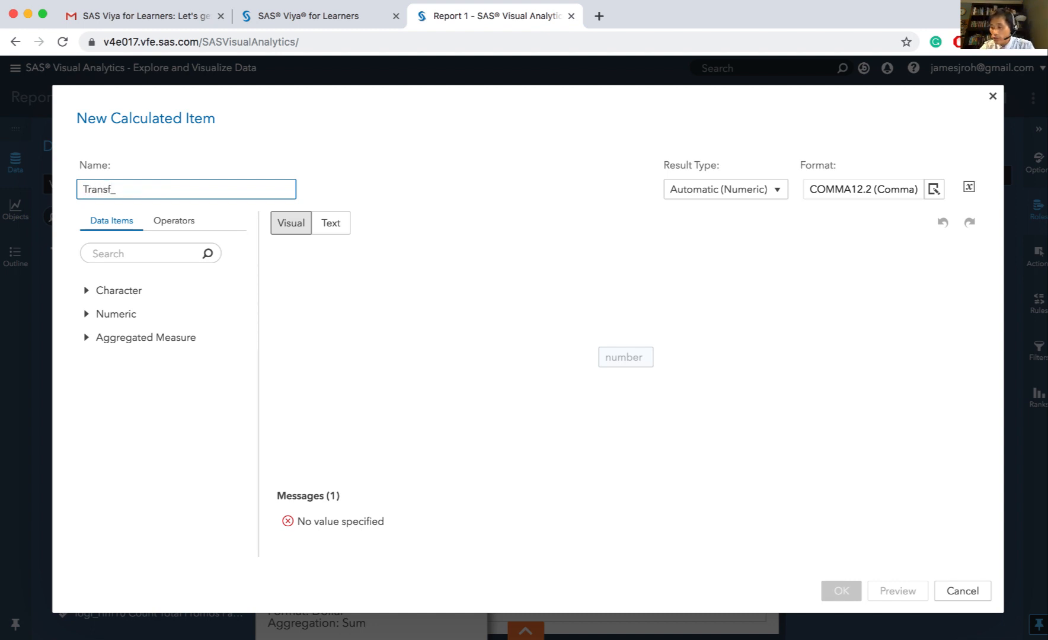
text(RFM1)
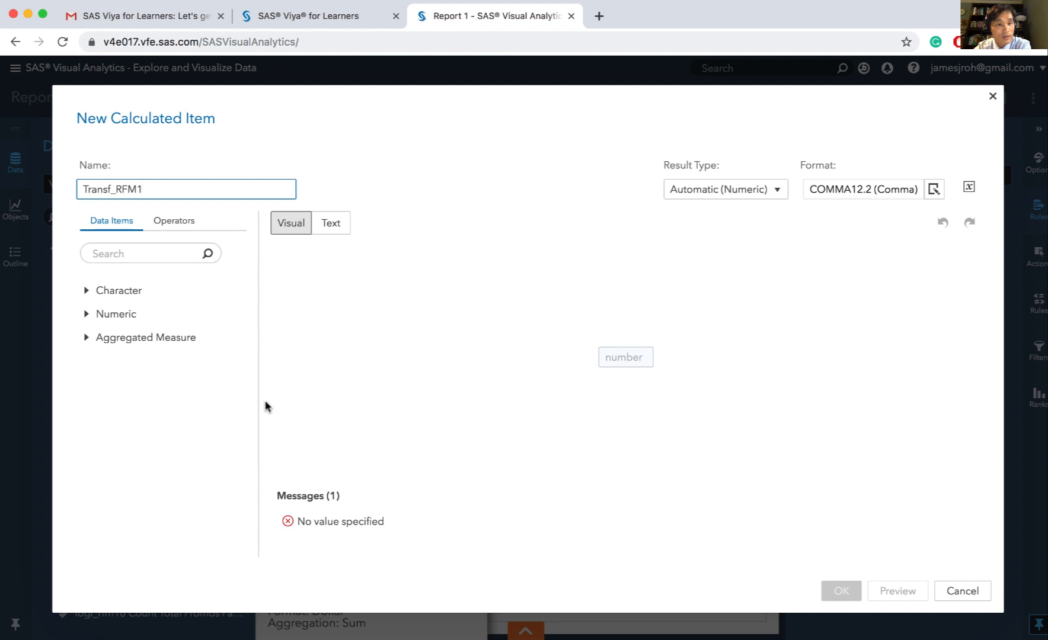
Insert the advanced numeric Log operator into the expression of the Transf_RFM1 calculated item
click(180, 229)
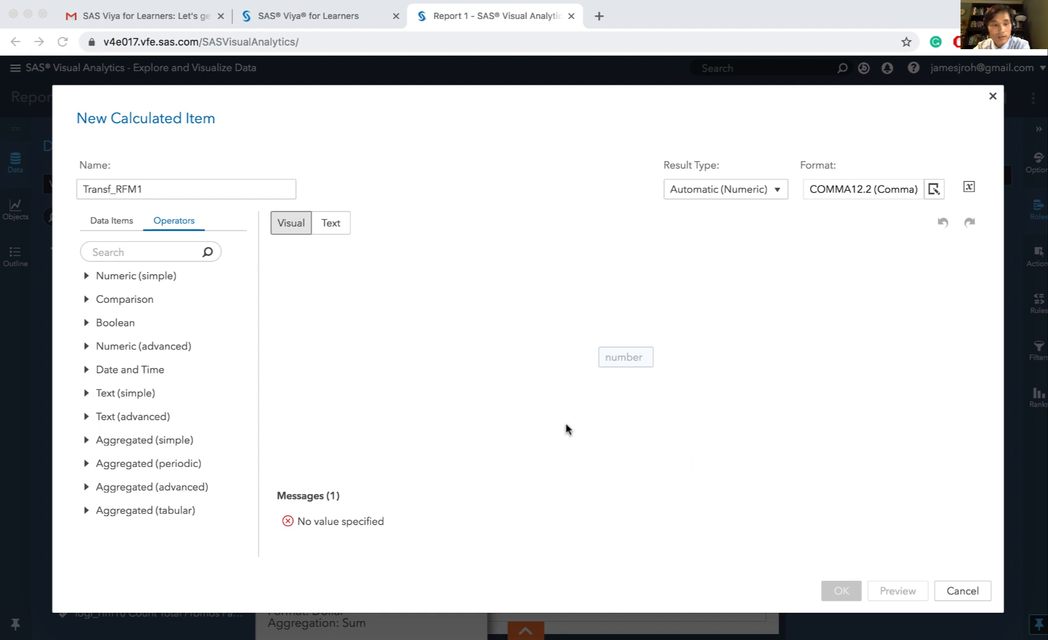
click(157, 349)
click(156, 350)
click(156, 348)
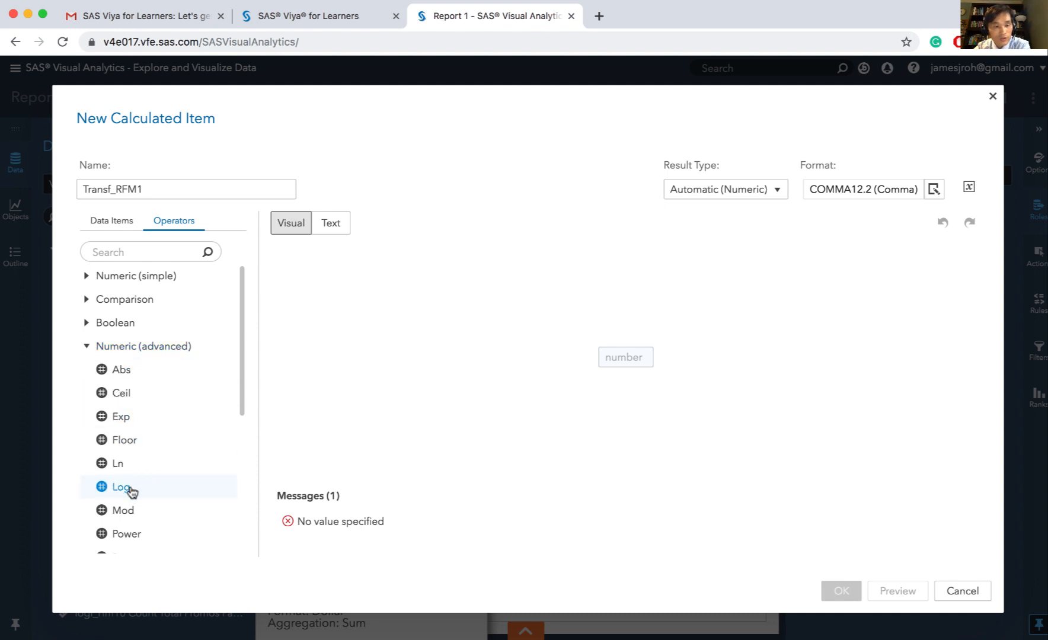
drag(132, 492, 682, 360)
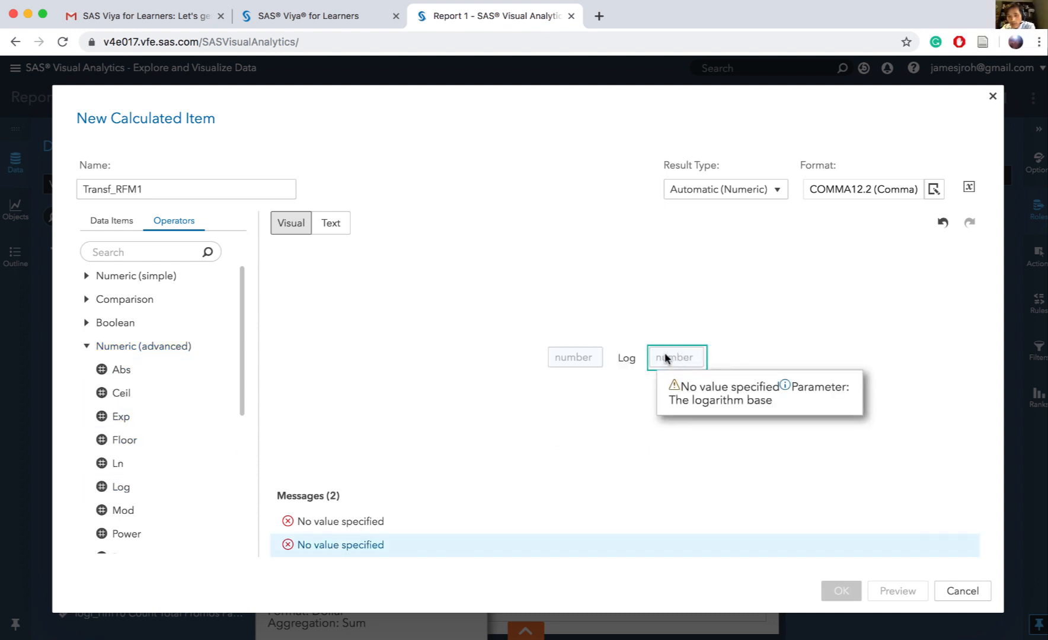
Complete the Log expression with base 10 and rfm1 Average Sales Past 3 Years as its argument, and save the calculated item
text(10)
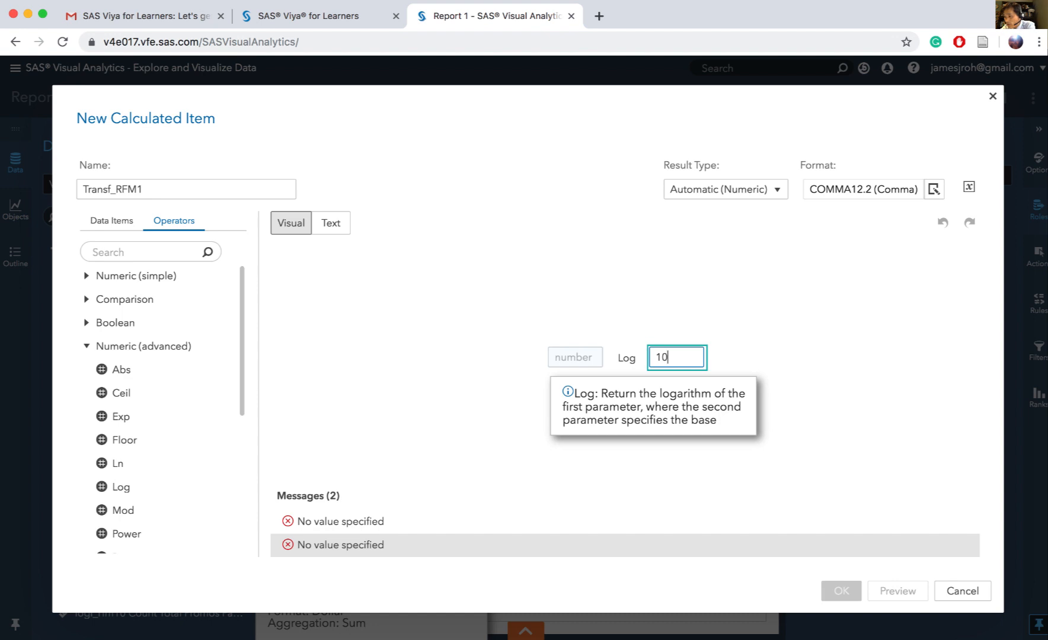
click(111, 221)
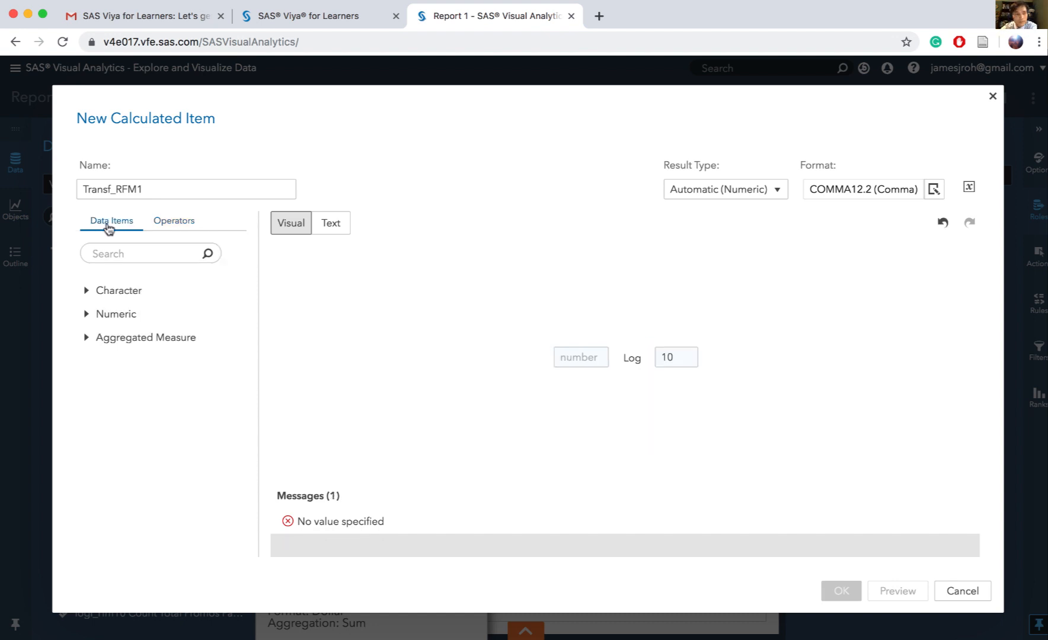
click(90, 315)
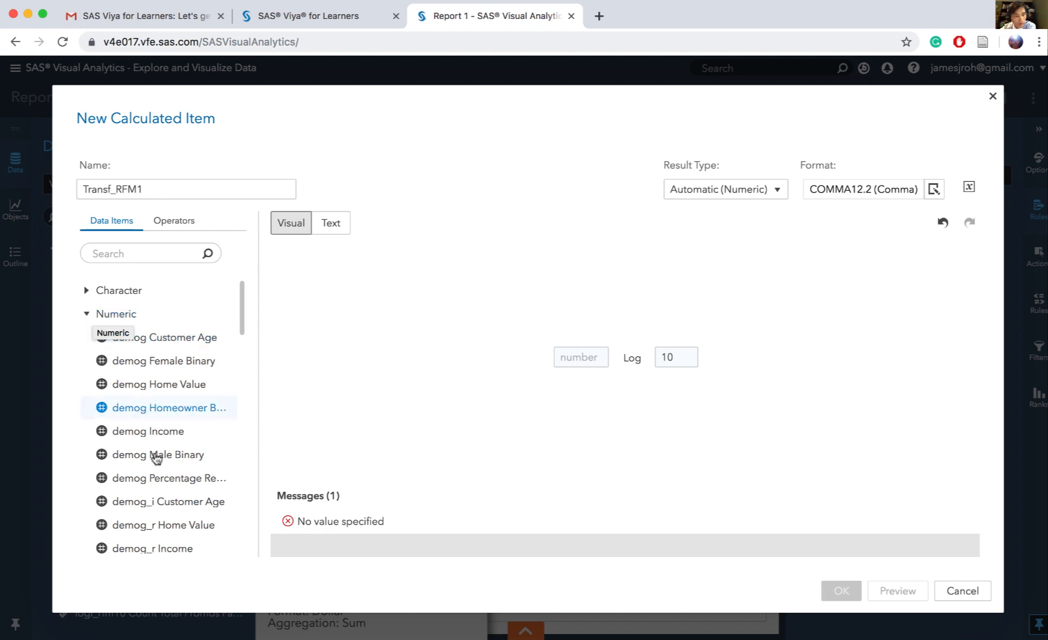
scroll(156, 461, down, 5)
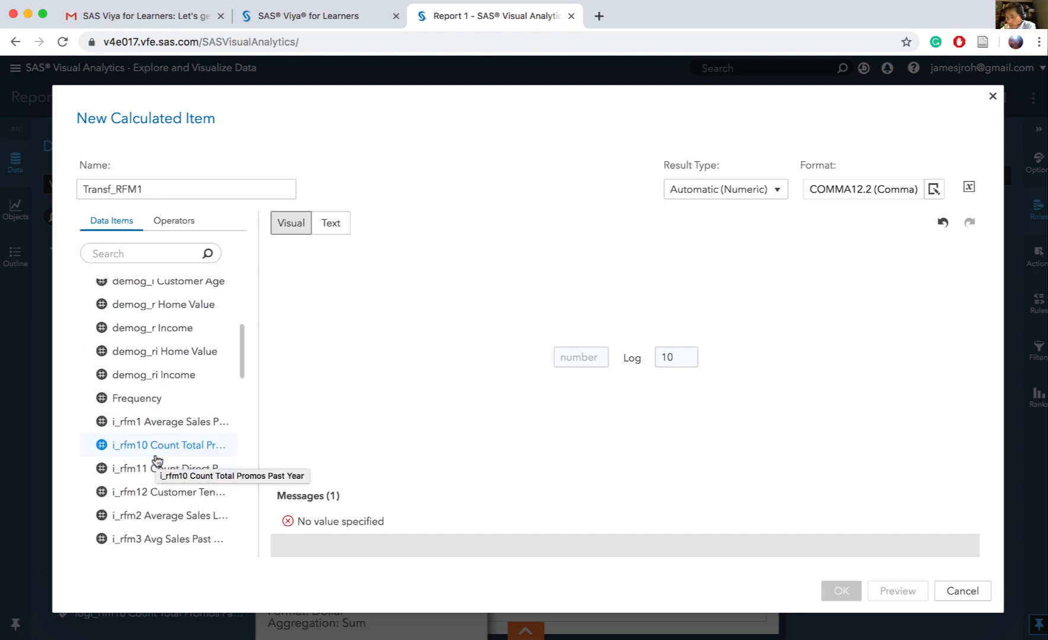
scroll(156, 460, down, 5)
scroll(156, 458, down, 10)
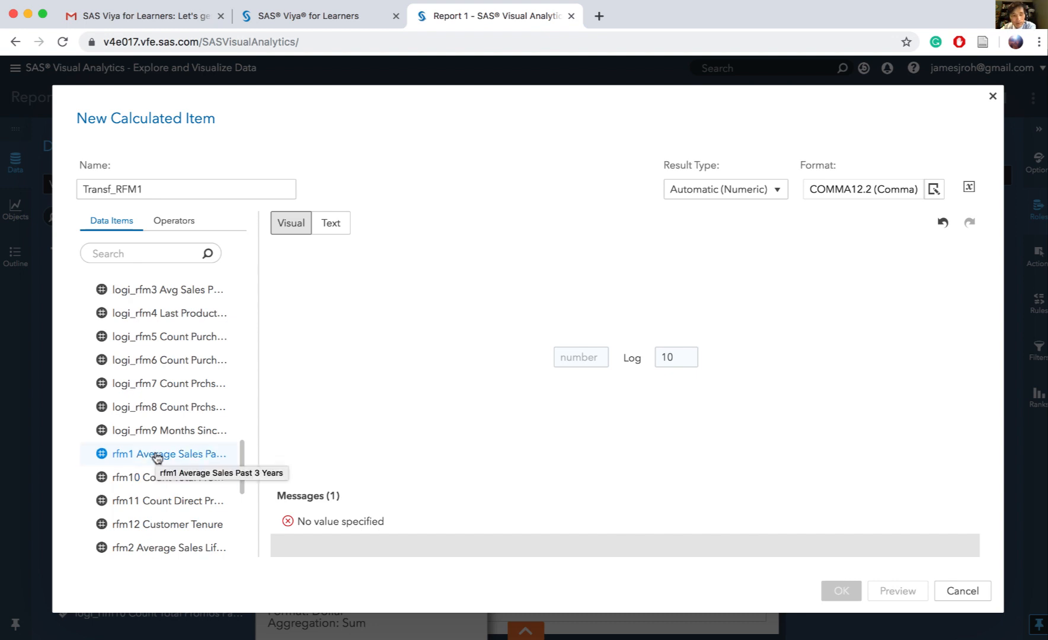
double_click(157, 455)
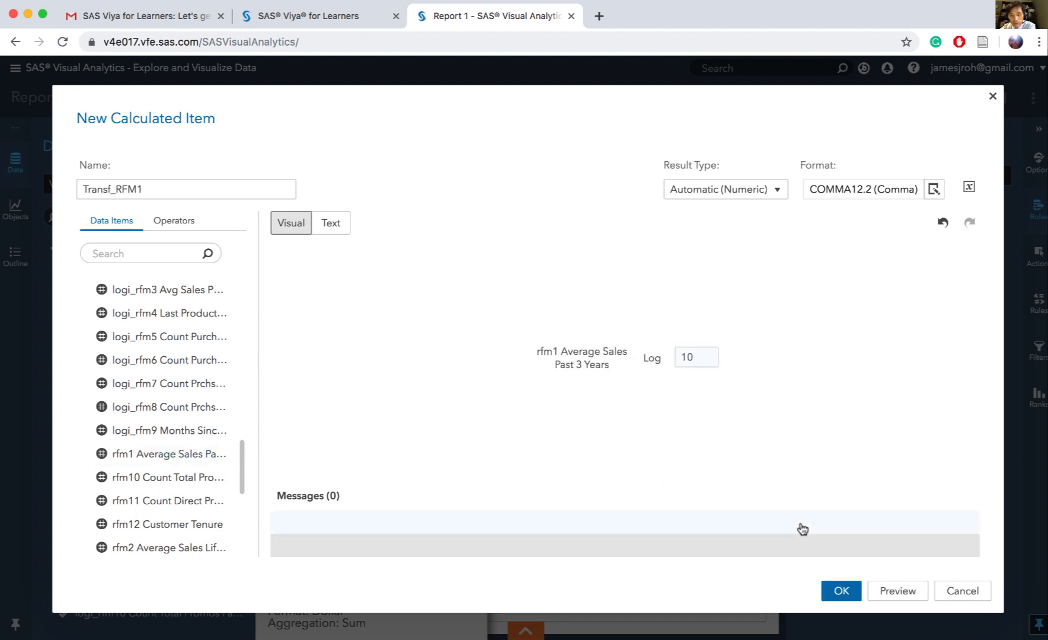
click(834, 595)
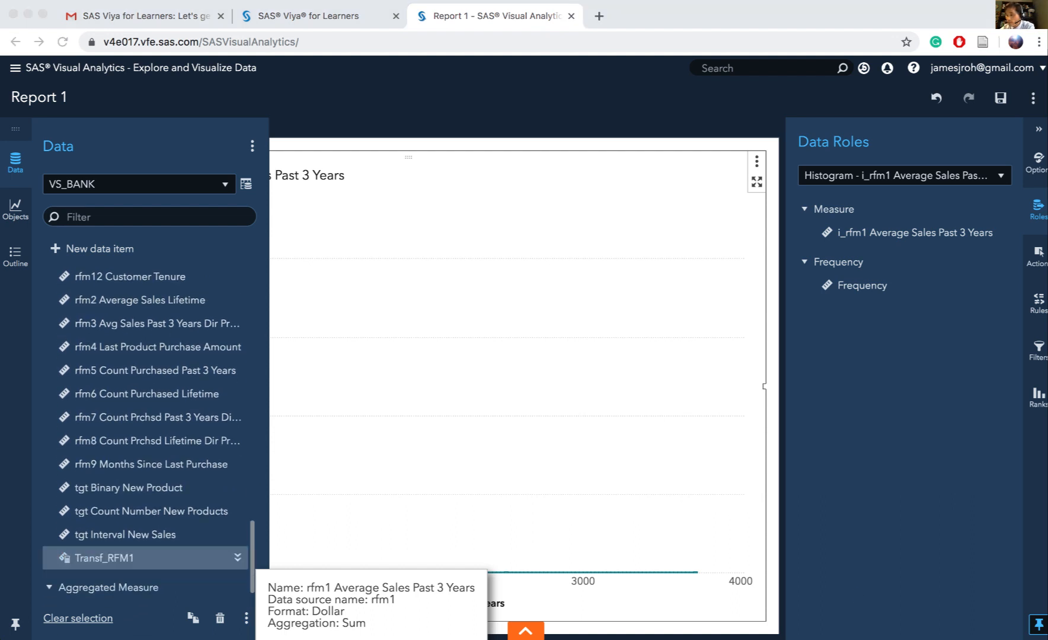
Place a histogram of Transf_RFM1 on Page 2, to the right of the i_rfm1 Average Sales Past 3 Years histogram
click(539, 488)
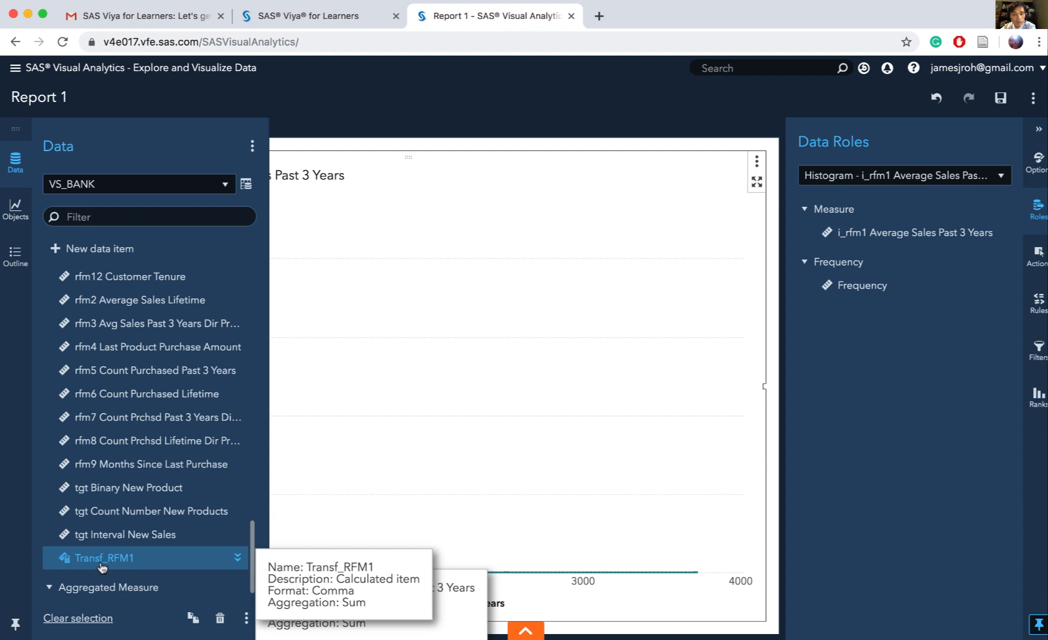
drag(103, 568, 739, 433)
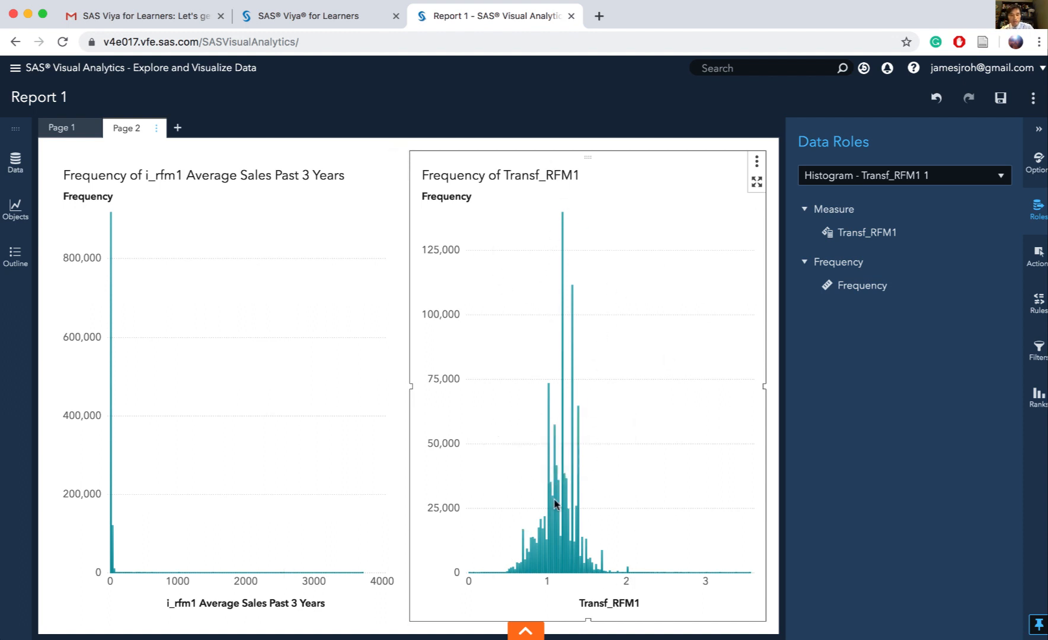
mouse_move(555, 504)
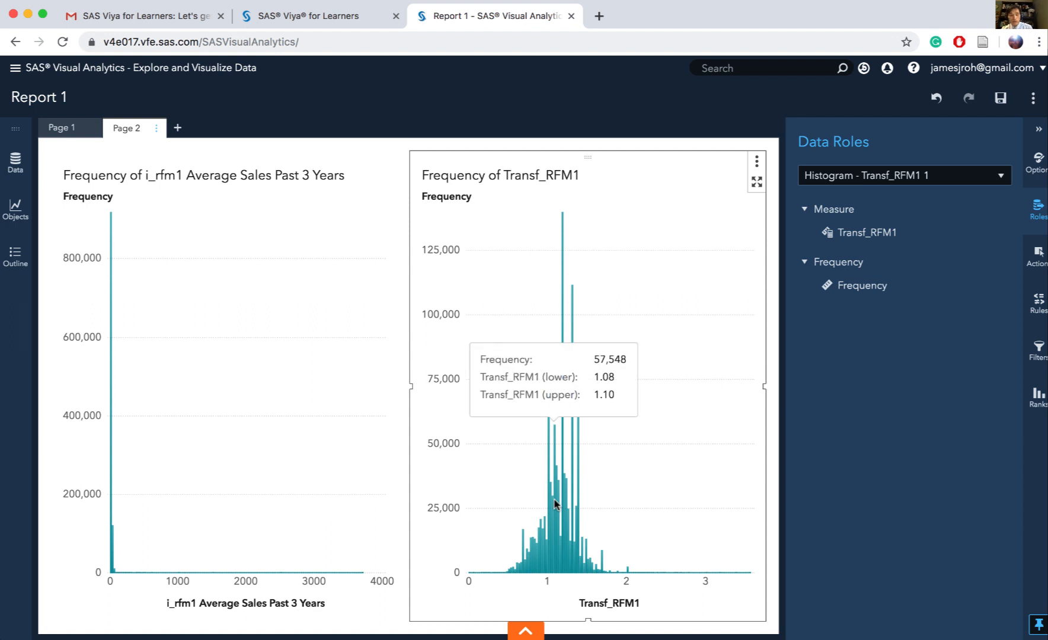